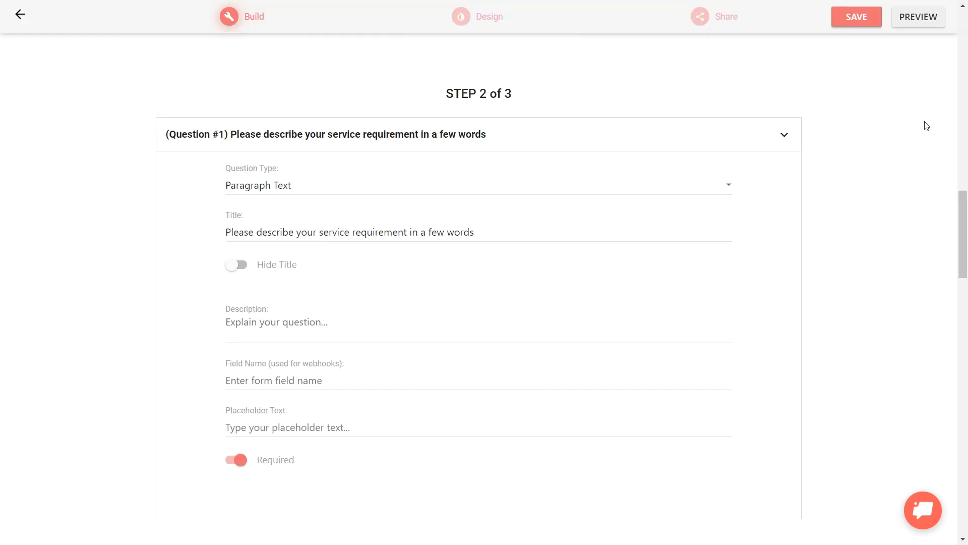
# Open the form's design section and look over its theme settings and preview
pyautogui.click(491, 27)
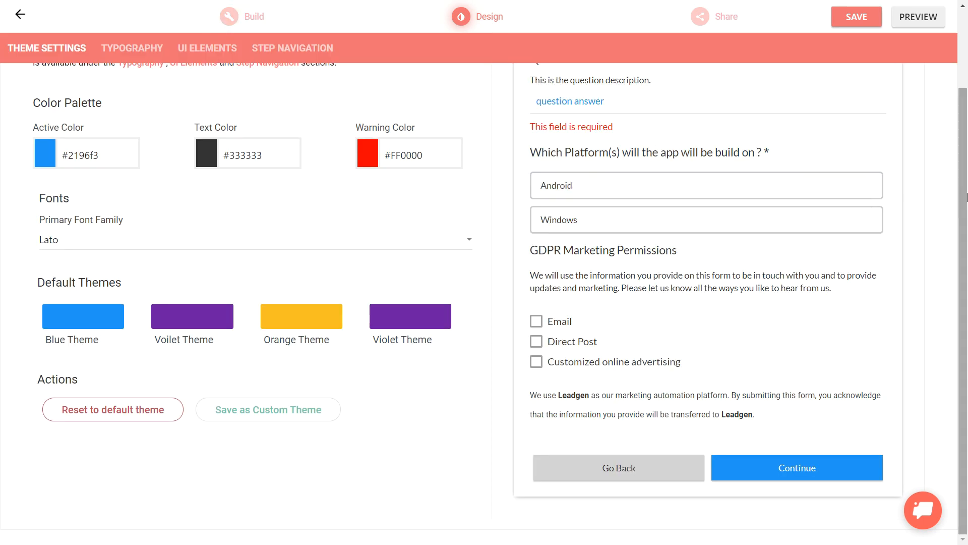
pyautogui.moveTo(964, 198); pyautogui.dragTo(963, 121)
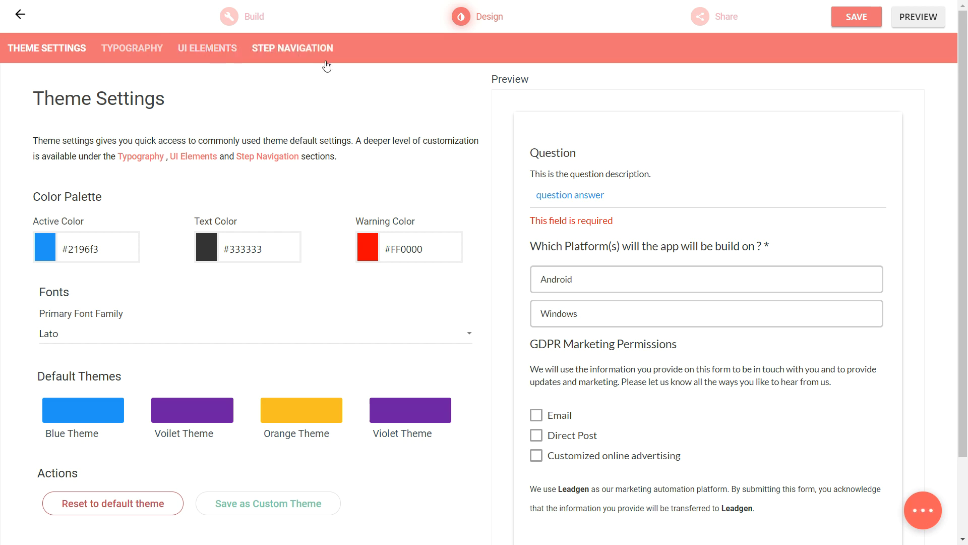
pyautogui.moveTo(964, 114); pyautogui.dragTo(949, 135)
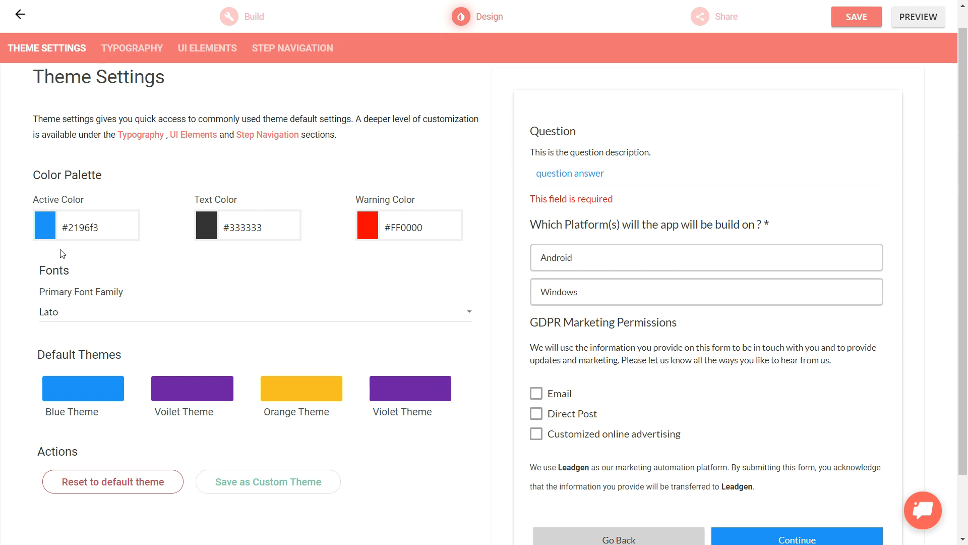
# Set the theme's active color to dark blue #243D51 and check it in the form preview
pyautogui.click(619, 178)
pyautogui.moveTo(614, 177); pyautogui.dragTo(530, 185)
pyautogui.click(73, 224)
pyautogui.click(122, 325)
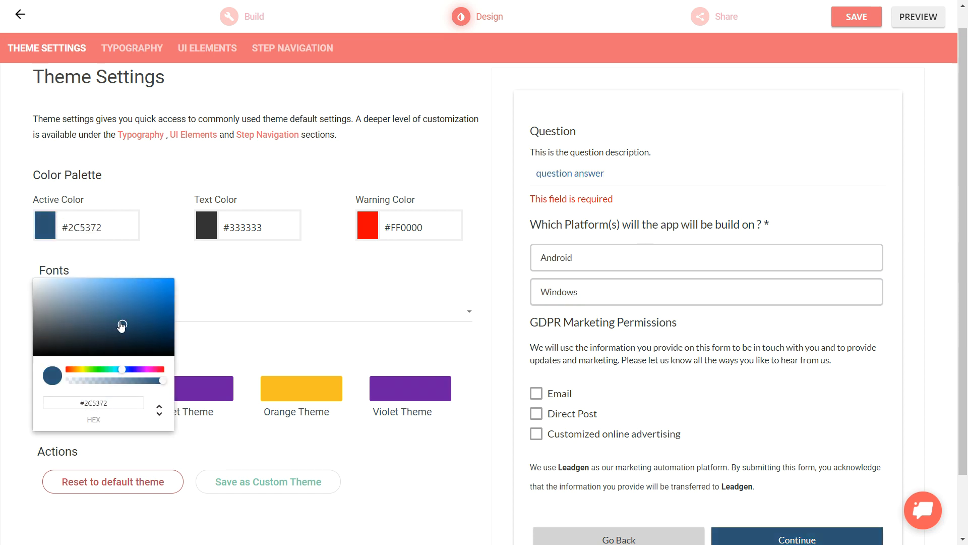
pyautogui.moveTo(121, 325); pyautogui.dragTo(114, 334)
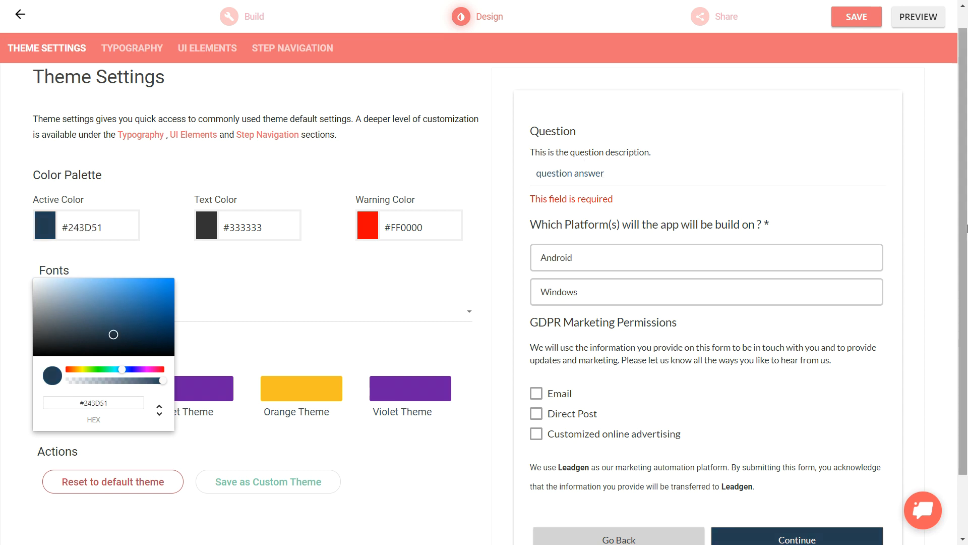
pyautogui.scroll(-2, 965, 290)
pyautogui.scroll(3, 963, 287)
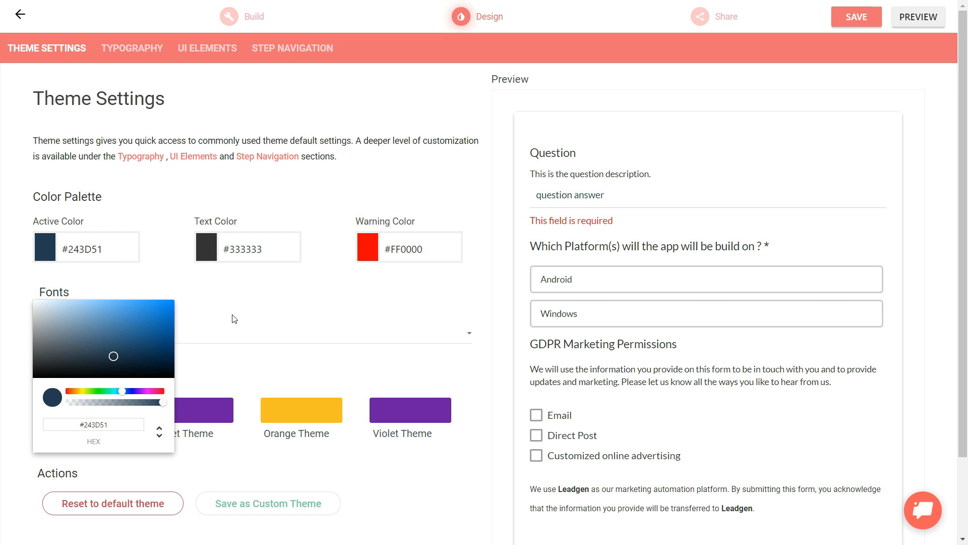
# Set the theme's active color to red #ED1212 and check it in the form preview
pyautogui.click(71, 392)
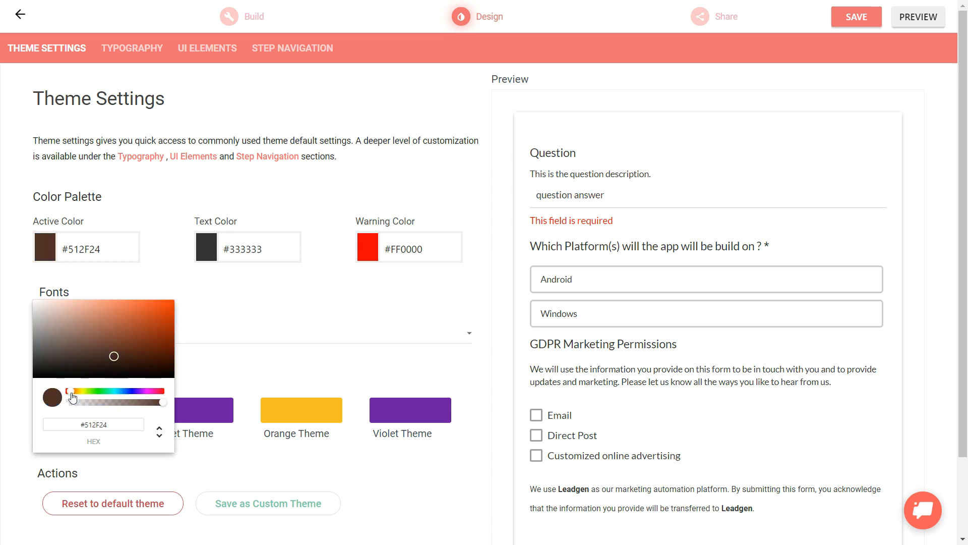
pyautogui.moveTo(110, 356); pyautogui.dragTo(170, 337)
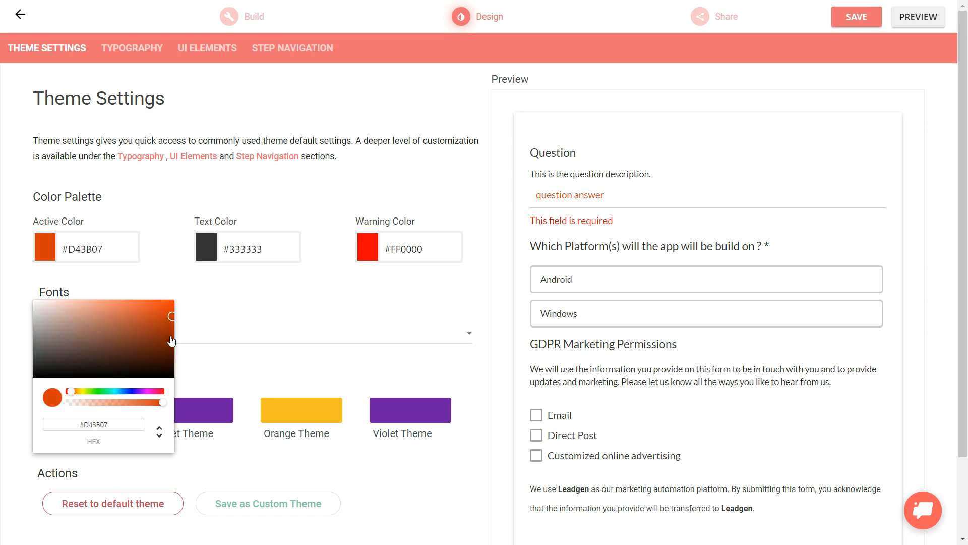
pyautogui.click(68, 393)
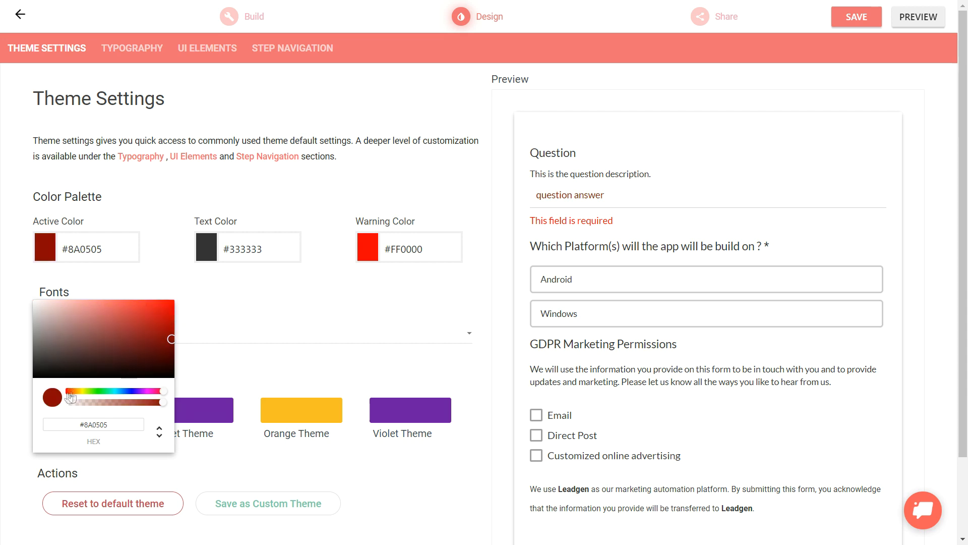
pyautogui.click(165, 308)
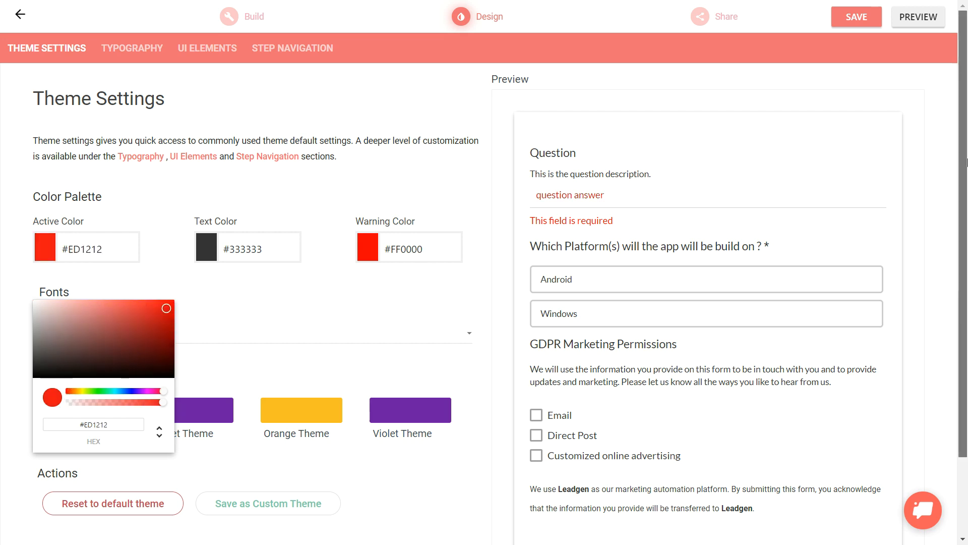
pyautogui.scroll(-2, 829, 454)
pyautogui.moveTo(964, 357); pyautogui.dragTo(964, 275)
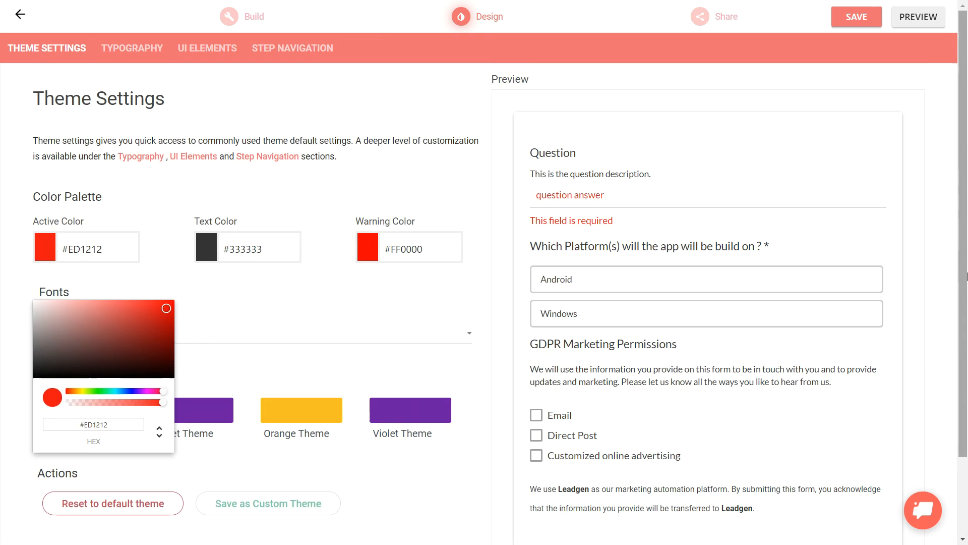
pyautogui.click(231, 236)
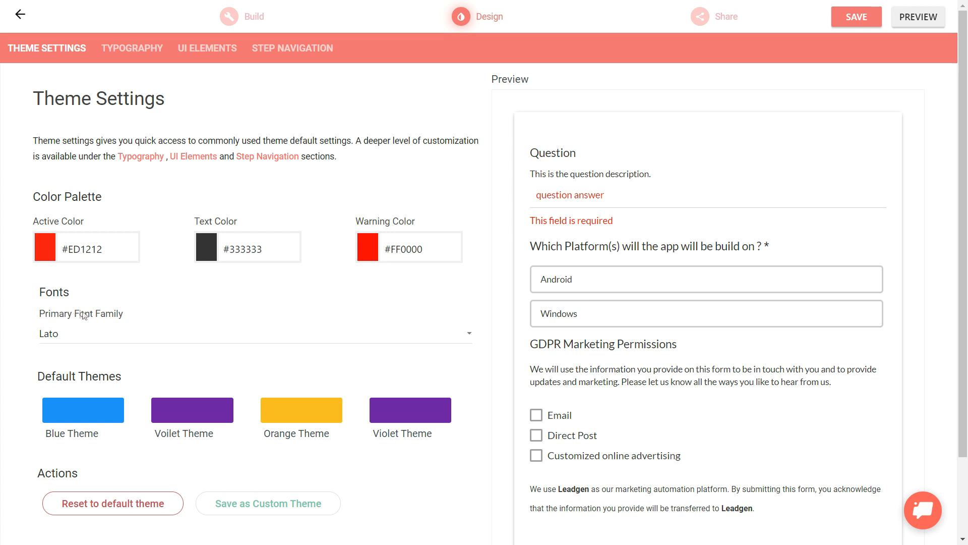
# Set the theme's primary font family to Maitree
pyautogui.click(160, 345)
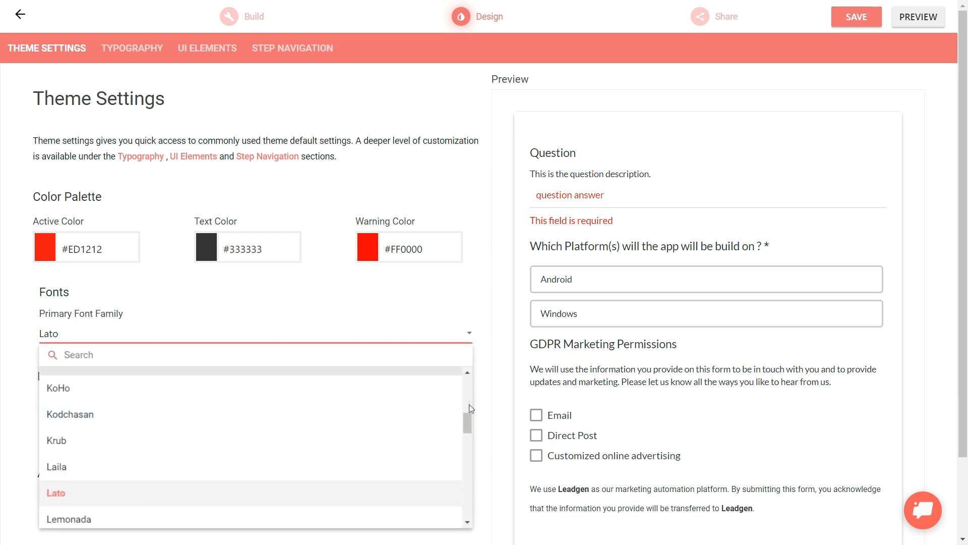
pyautogui.moveTo(469, 422); pyautogui.dragTo(457, 444)
pyautogui.click(121, 384)
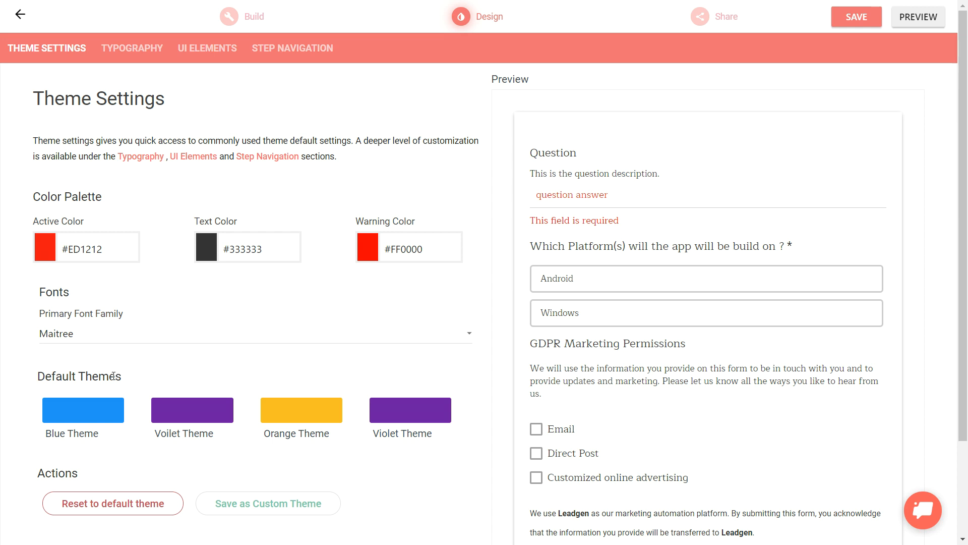
# Save the current design as a custom theme named "My branding"
pyautogui.moveTo(965, 230); pyautogui.dragTo(966, 279)
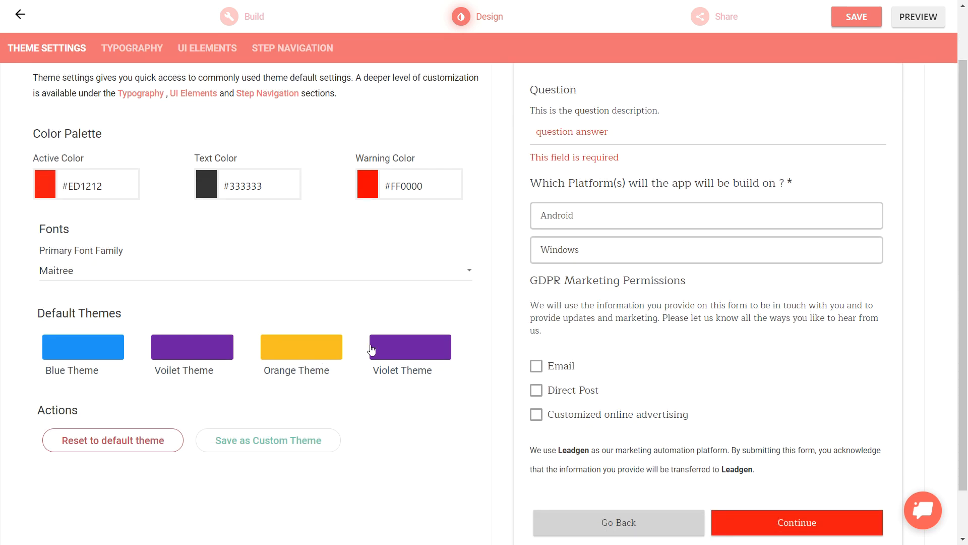
pyautogui.click(260, 447)
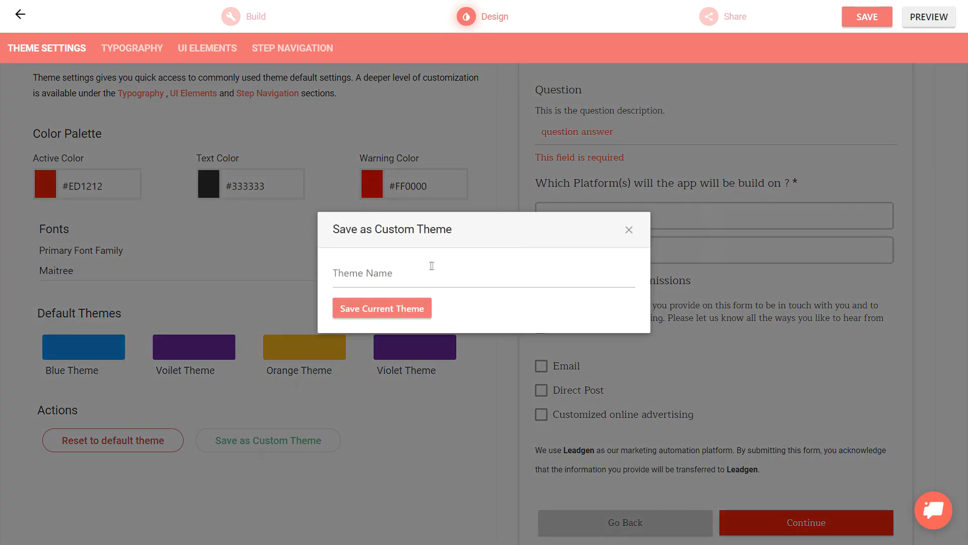
pyautogui.click(418, 272)
pyautogui.write('M')
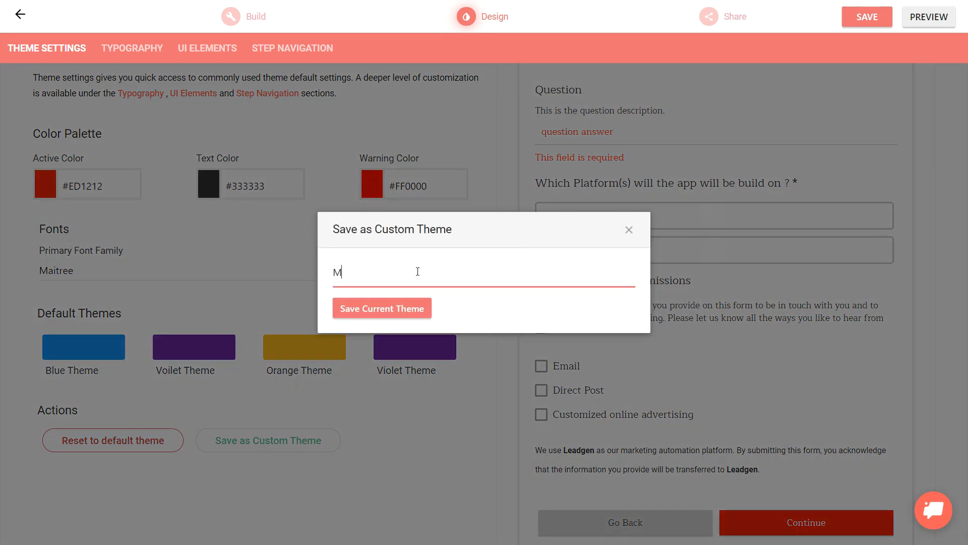
pyautogui.write('y branding')
pyautogui.click(396, 314)
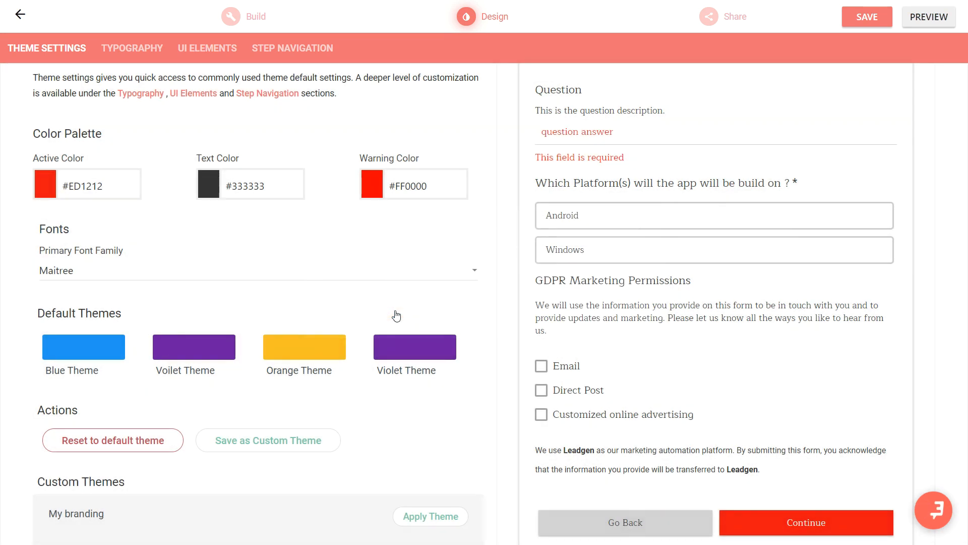
pyautogui.scroll(-2, 882, 334)
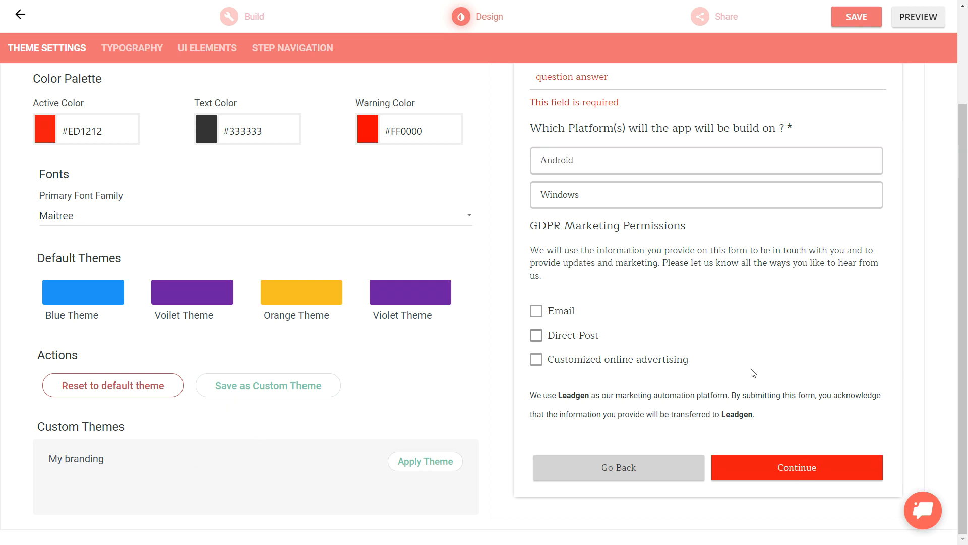
# Examine the typography settings for the question title, question description, input box and text element
pyautogui.moveTo(965, 285); pyautogui.dragTo(967, 201)
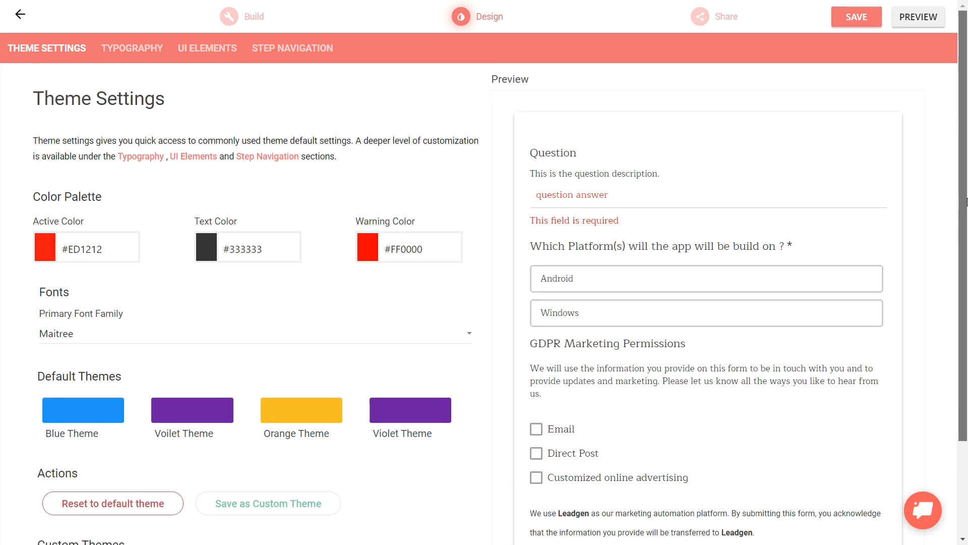
pyautogui.click(128, 58)
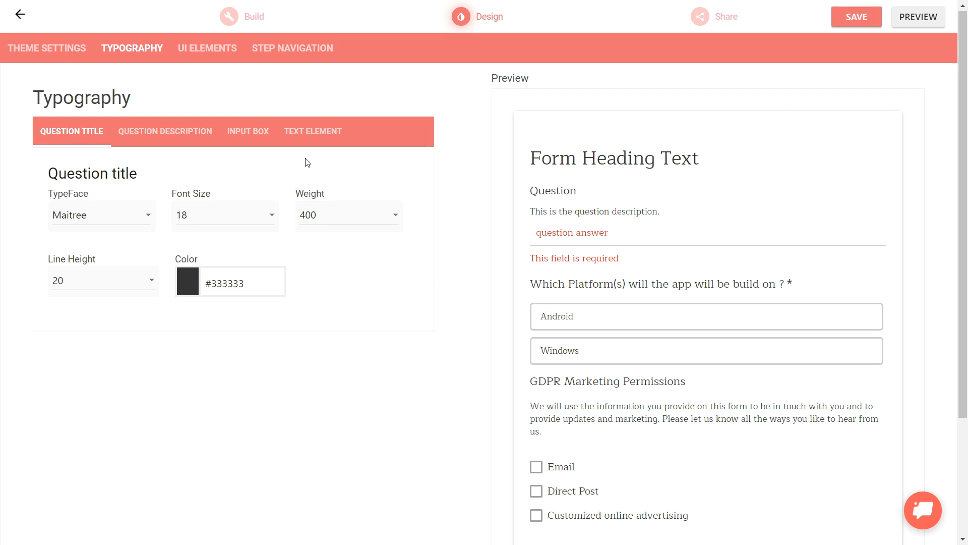
pyautogui.click(161, 131)
pyautogui.moveTo(530, 212); pyautogui.dragTo(671, 217)
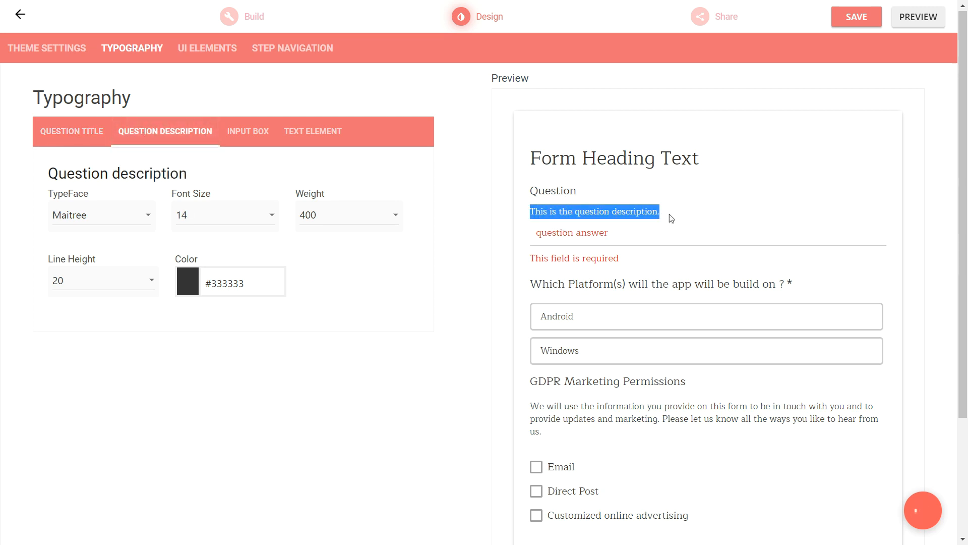
pyautogui.click(246, 132)
pyautogui.tripleClick(557, 236)
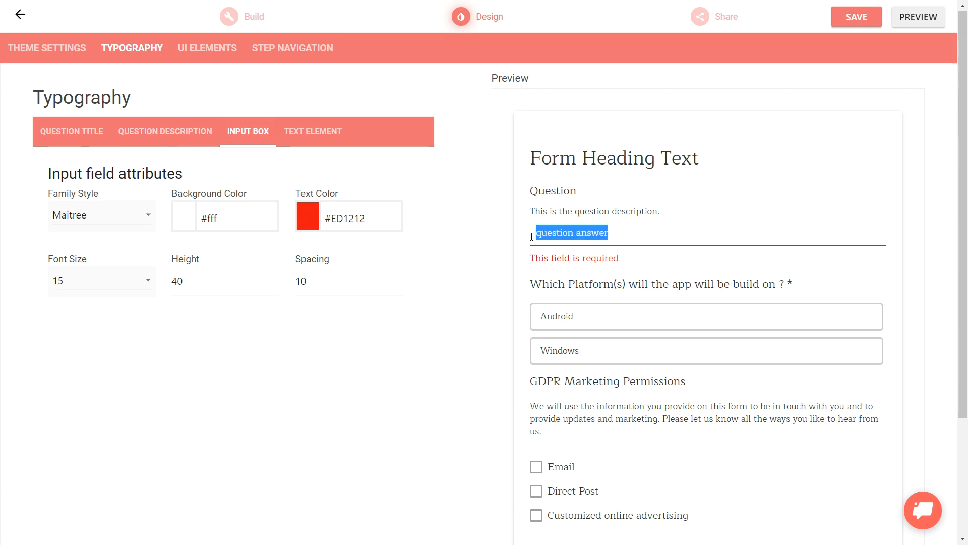
pyautogui.click(318, 135)
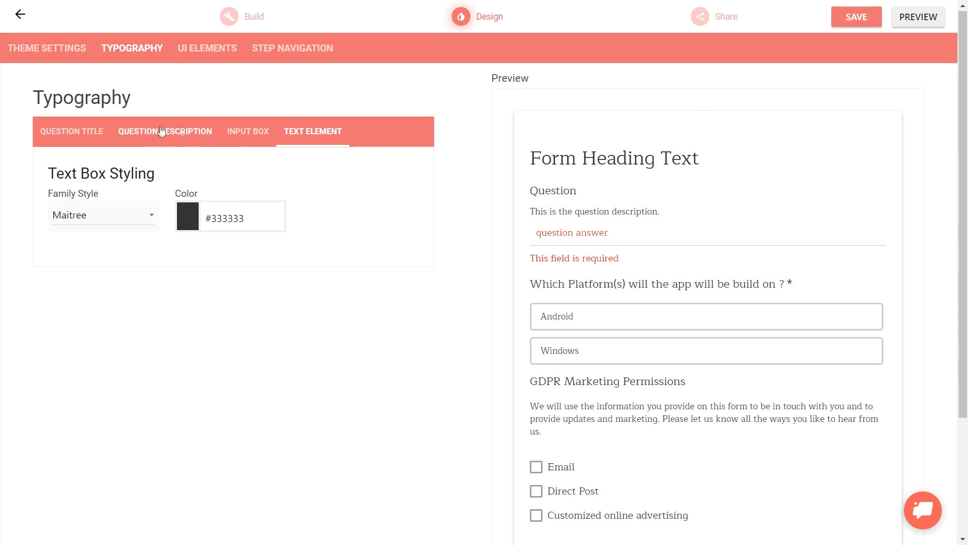
# Set the text color of the input box typography to near-black #191919
pyautogui.click(254, 134)
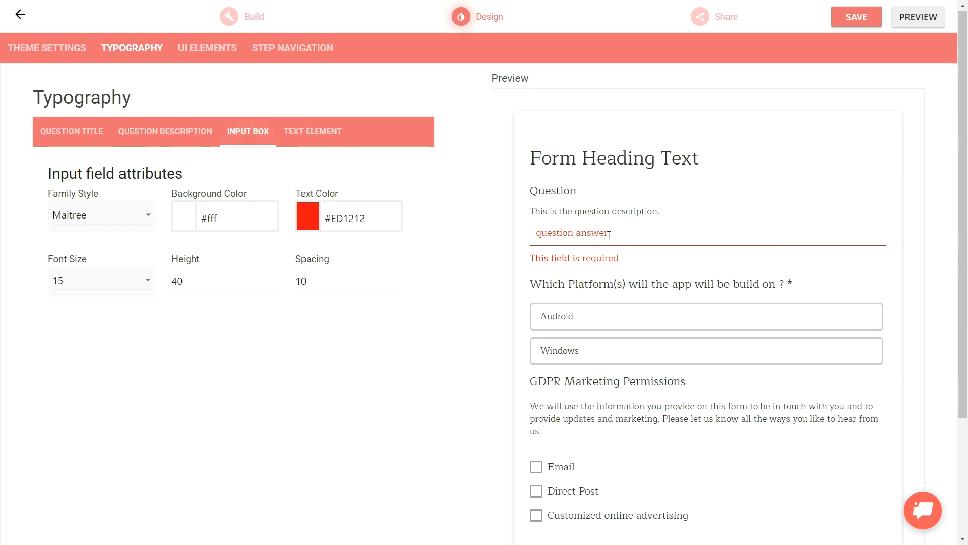
pyautogui.click(310, 227)
pyautogui.moveTo(359, 332); pyautogui.dragTo(287, 347)
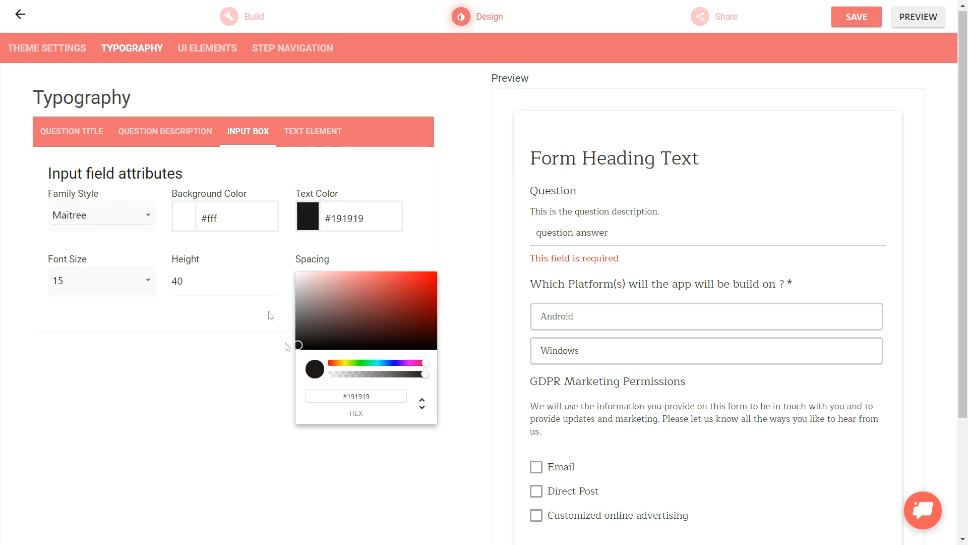
# Set the input box's background color to light grey #E6E6E6
pyautogui.click(182, 221)
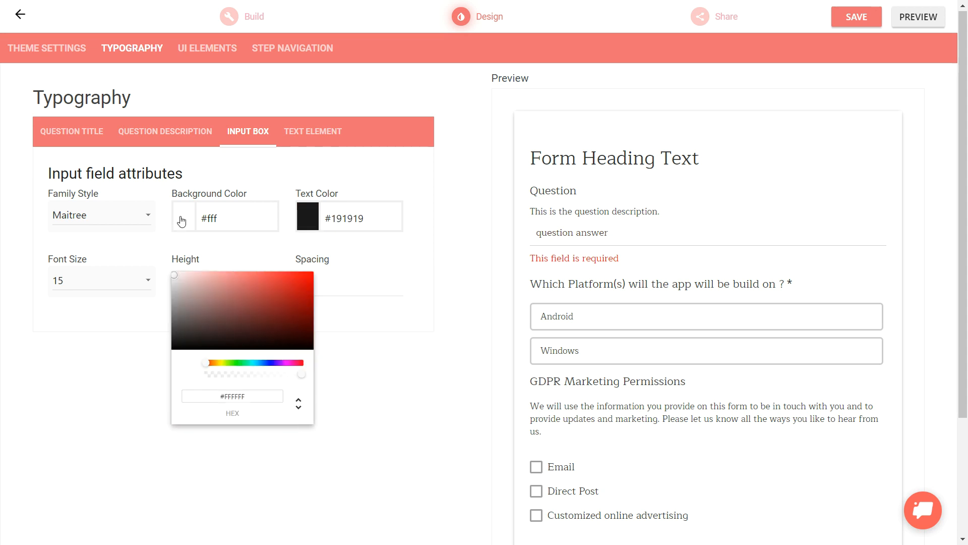
pyautogui.click(176, 278)
pyautogui.click(172, 287)
pyautogui.click(172, 283)
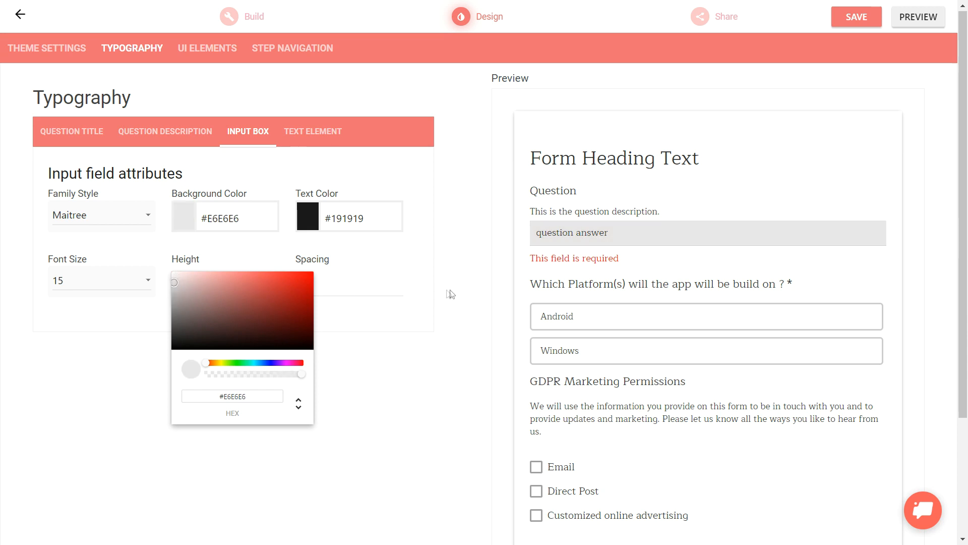
pyautogui.click(421, 299)
# Set the input box's font size to 18
pyautogui.click(126, 292)
pyautogui.scroll(-2, 166, 336)
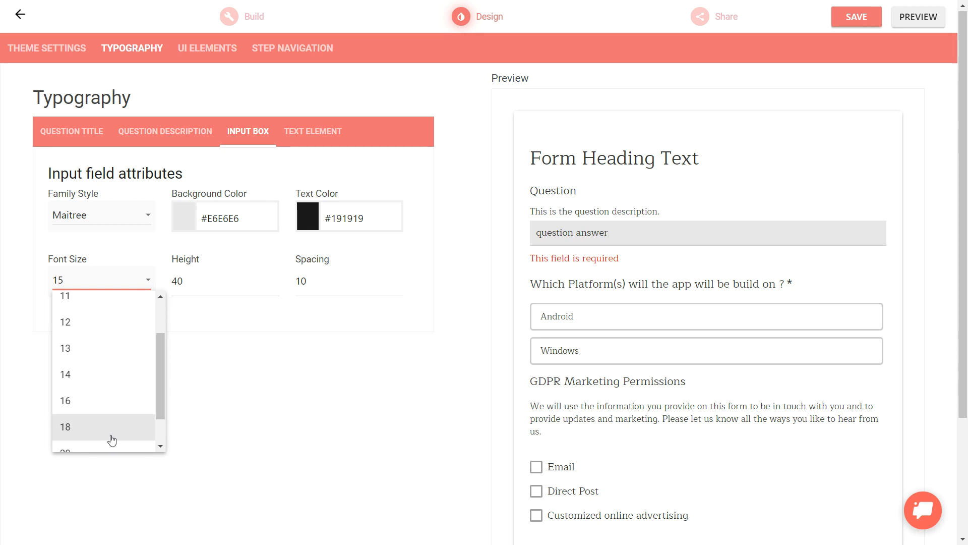
pyautogui.click(111, 439)
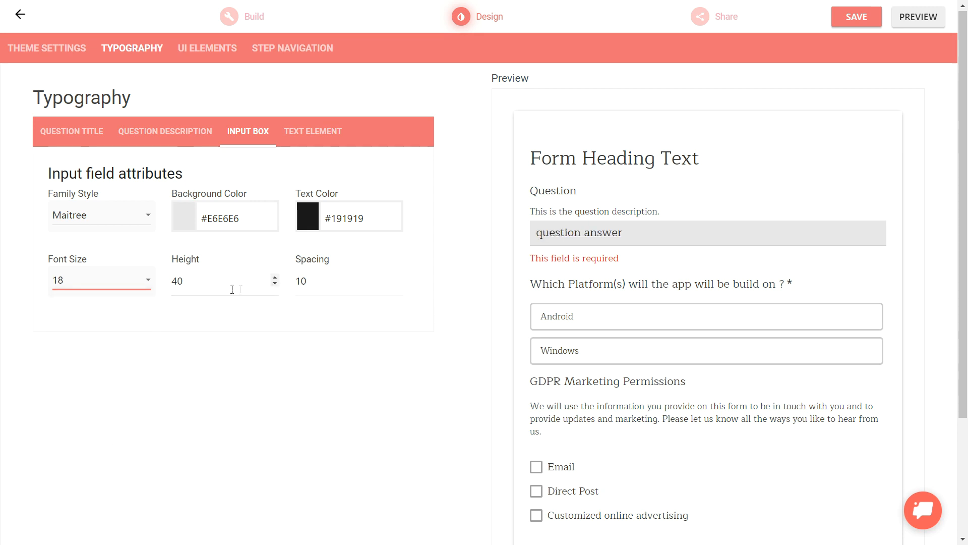
# Set the input box's height to 70 and its font size to 24
pyautogui.doubleClick(179, 289)
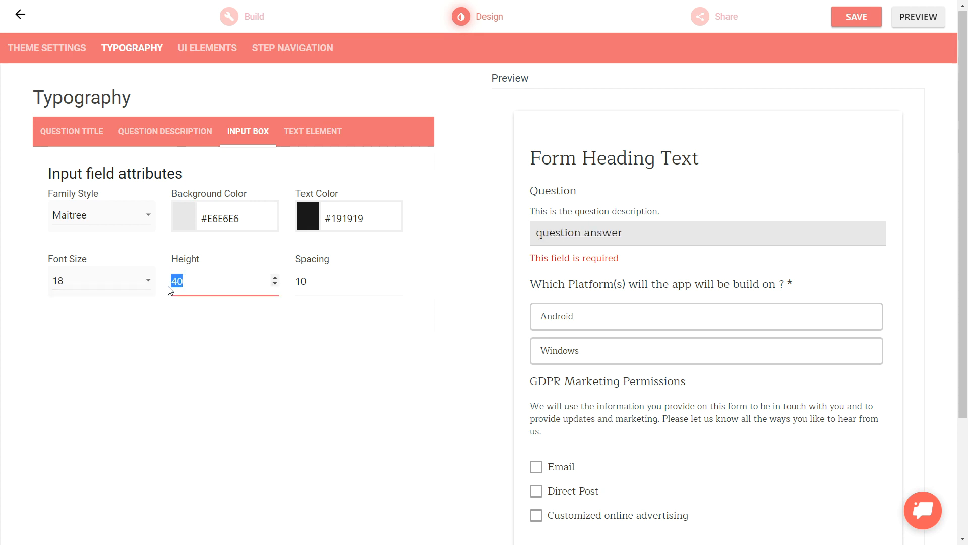
pyautogui.write('70')
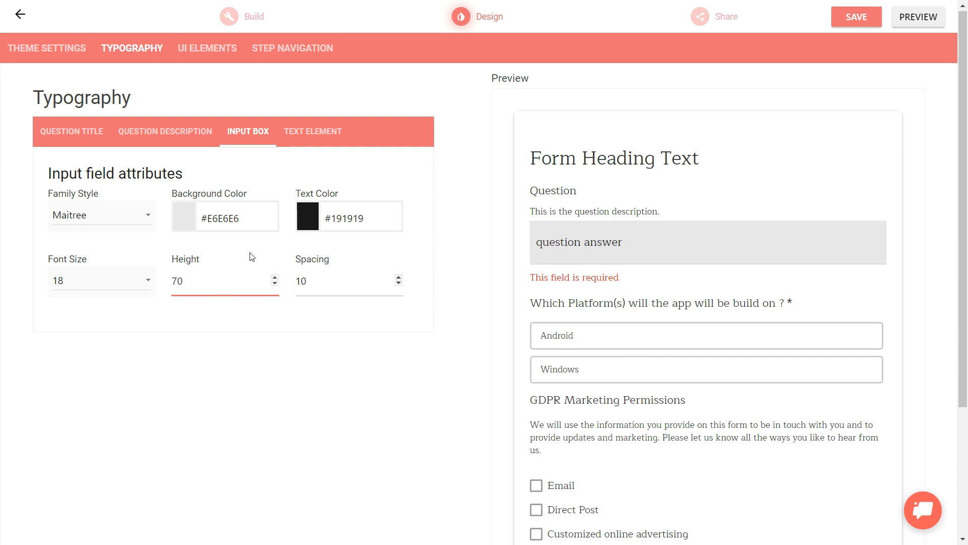
pyautogui.click(134, 284)
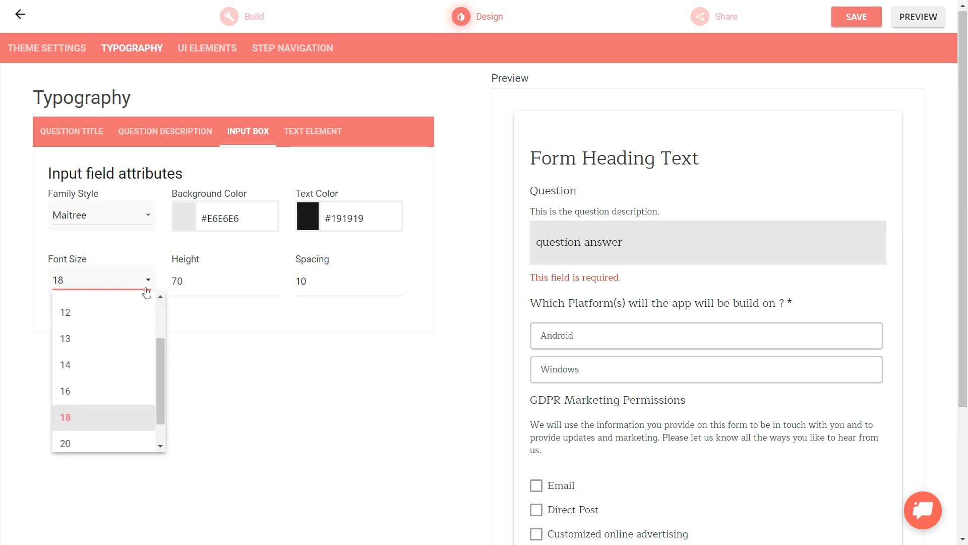
pyautogui.scroll(-1, 158, 401)
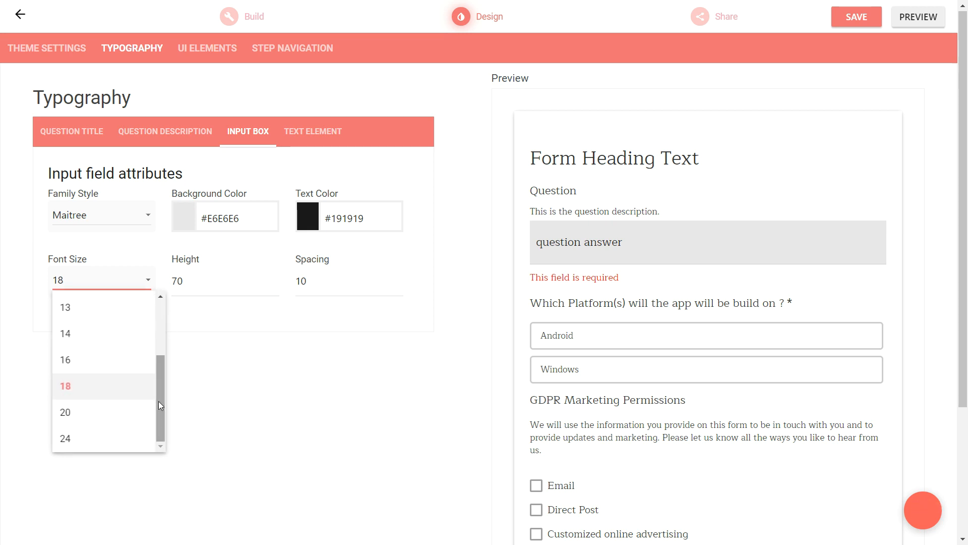
pyautogui.click(108, 440)
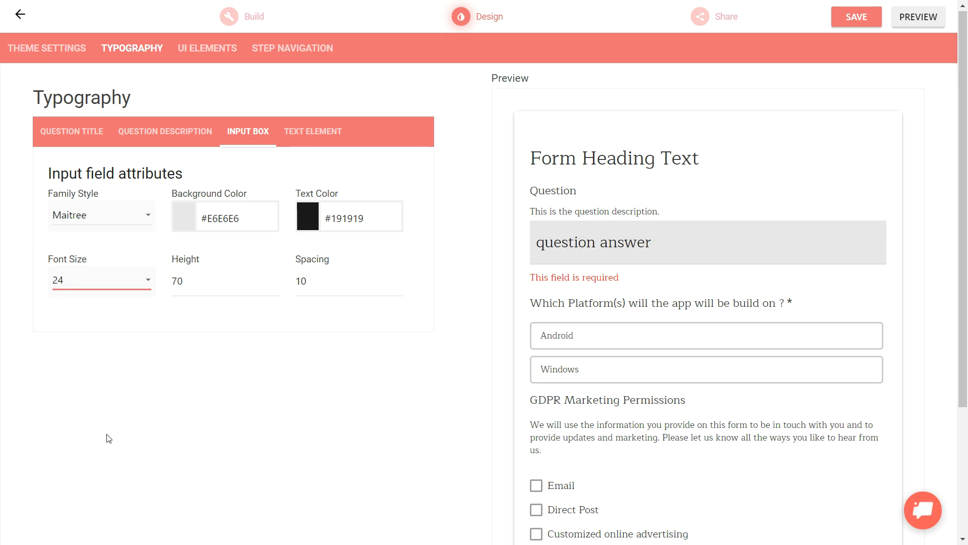
# Try a spacing of 20 for the input box, and settle on a spacing of 45
pyautogui.moveTo(359, 284); pyautogui.dragTo(287, 283)
pyautogui.write('20')
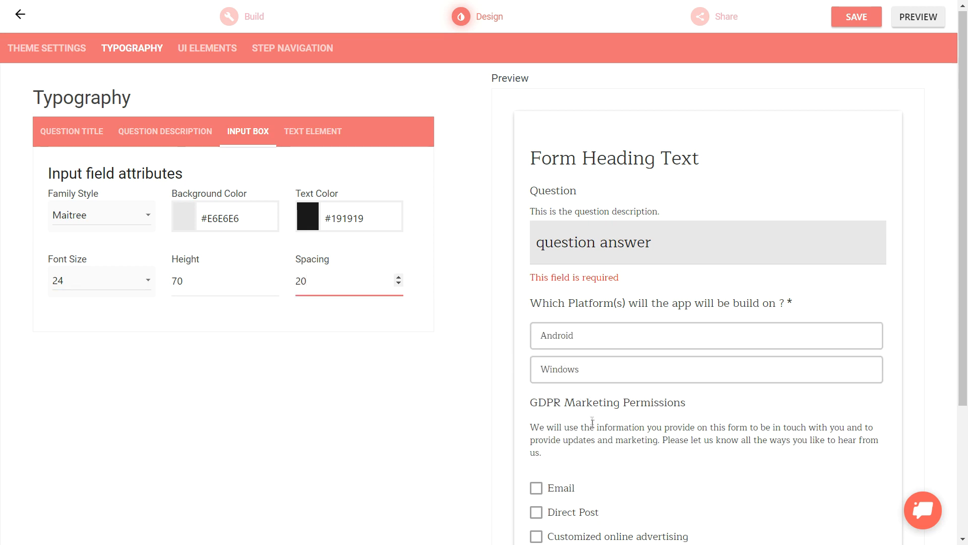
pyautogui.moveTo(301, 274); pyautogui.dragTo(285, 277)
pyautogui.write('4')
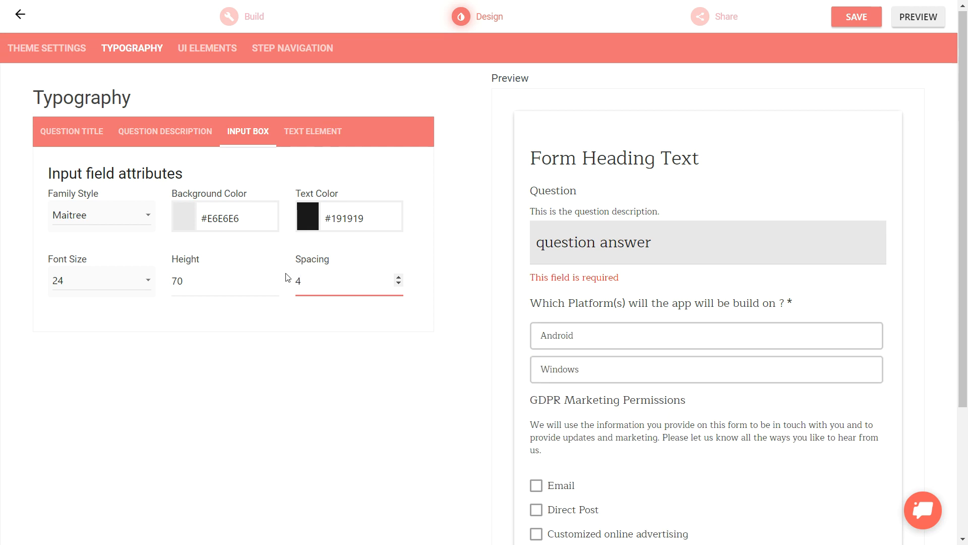
pyautogui.write('5')
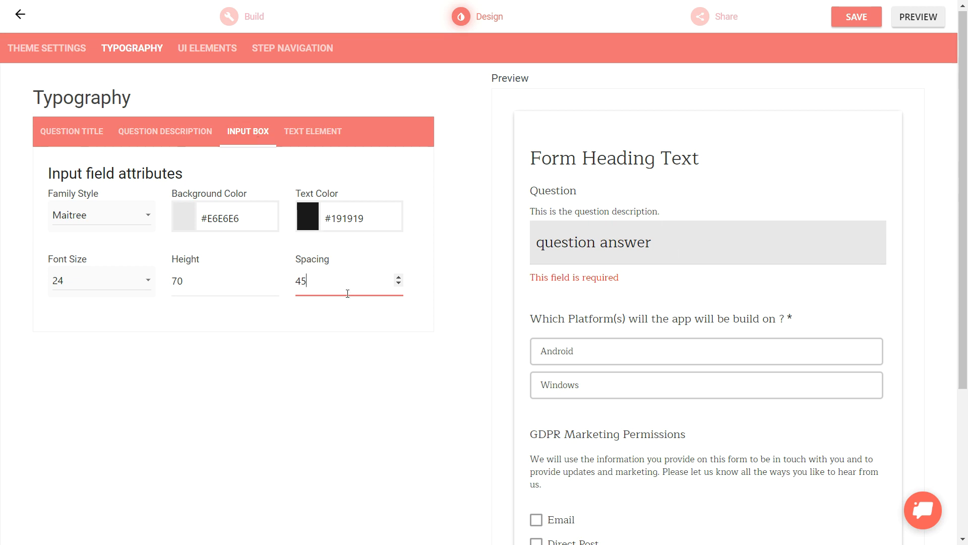
pyautogui.moveTo(347, 293); pyautogui.dragTo(274, 281)
pyautogui.click(303, 135)
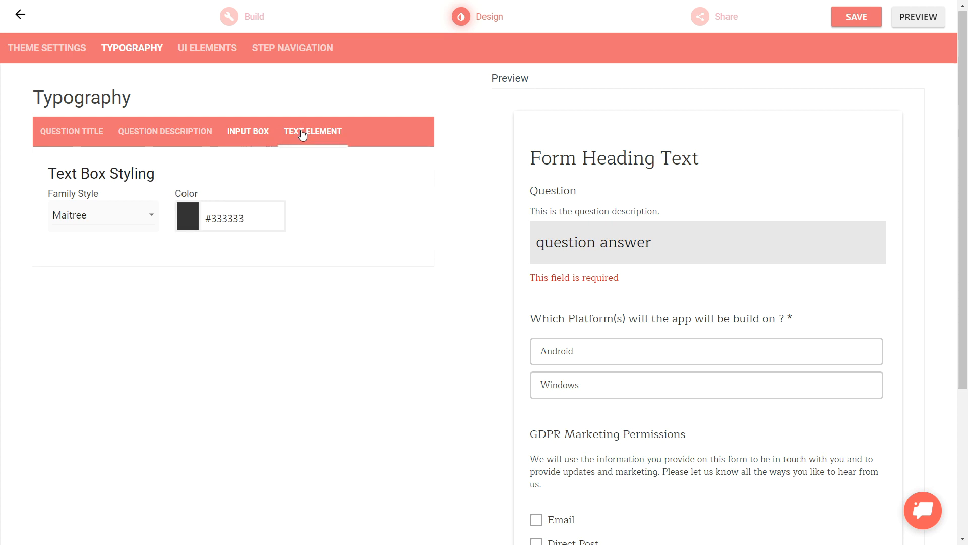
pyautogui.click(189, 136)
pyautogui.click(87, 134)
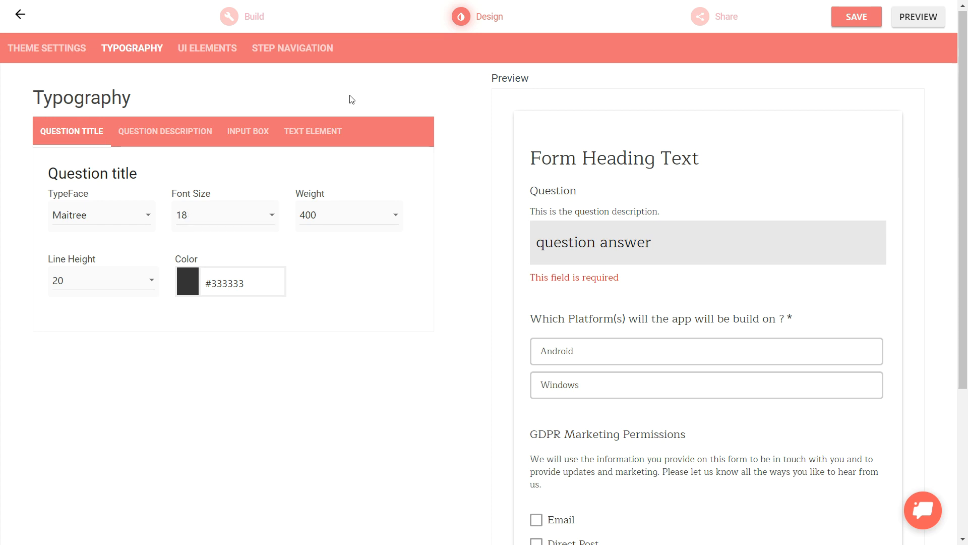
# Set the form background color in the UI elements to dark navy #010D31
pyautogui.click(206, 49)
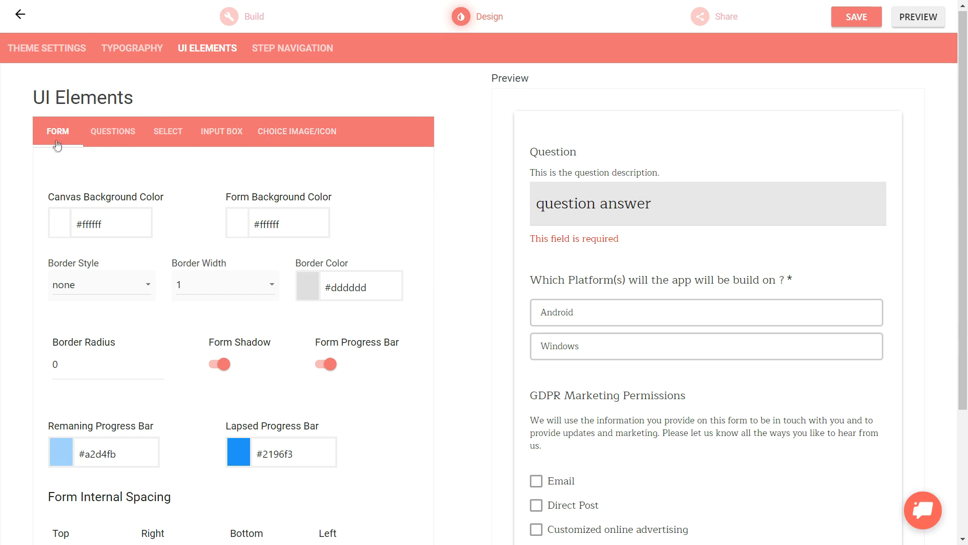
pyautogui.click(238, 225)
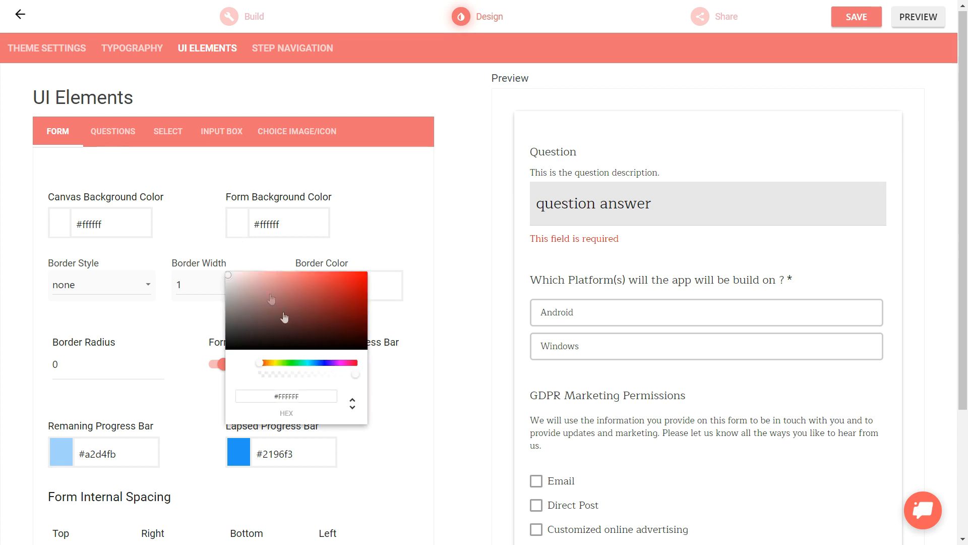
pyautogui.click(320, 364)
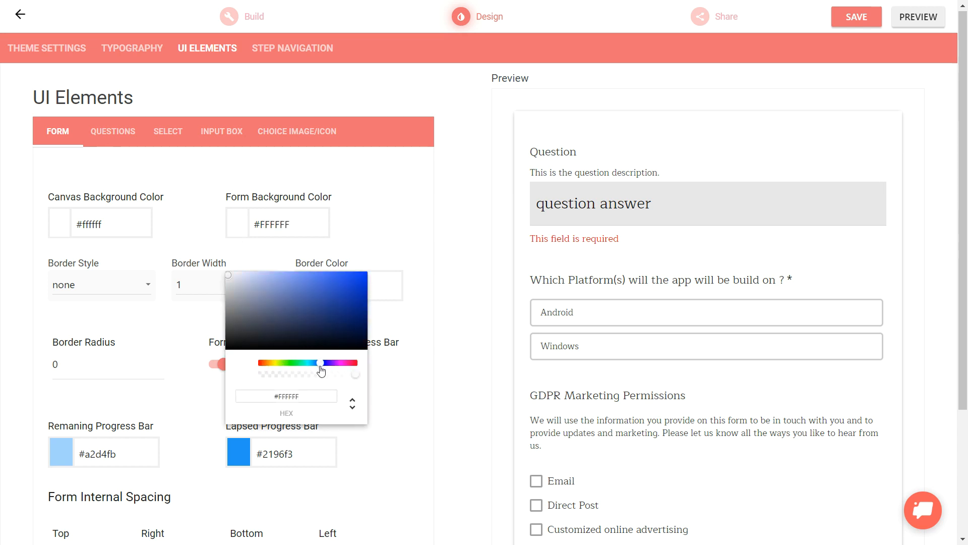
pyautogui.click(358, 336)
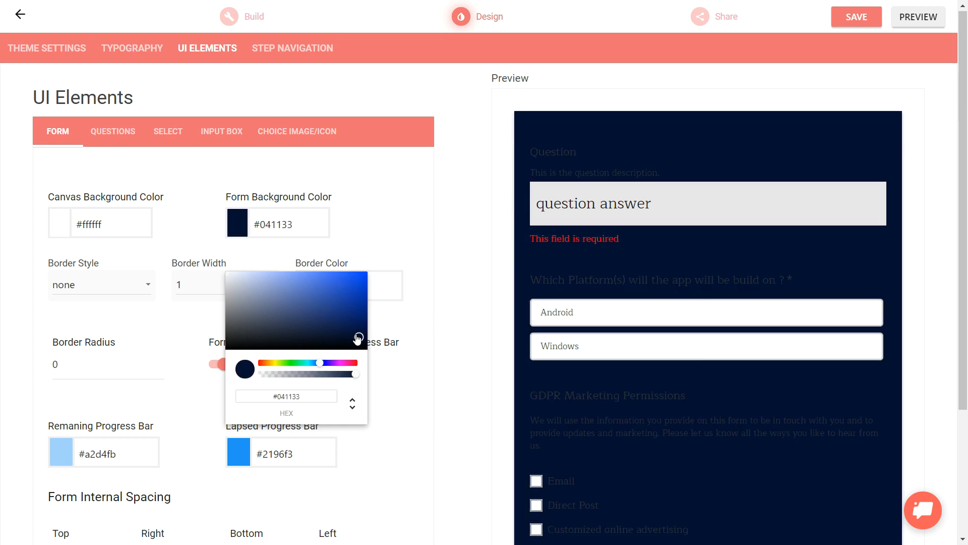
pyautogui.click(363, 338)
pyautogui.click(367, 338)
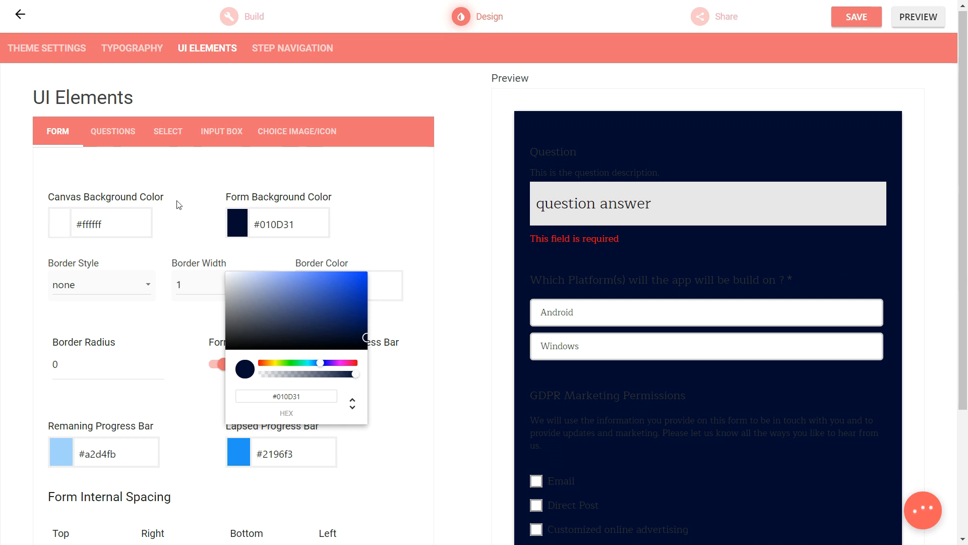
pyautogui.click(206, 190)
# Set the form's border to style None, width 5 and color #453434, with a border radius of 10
pyautogui.click(141, 284)
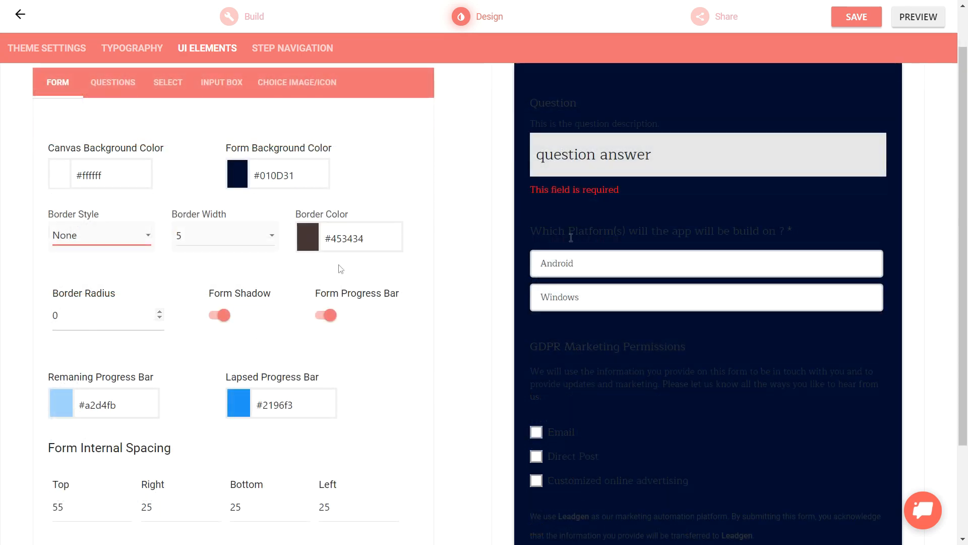
pyautogui.scroll(-3, 632, 229)
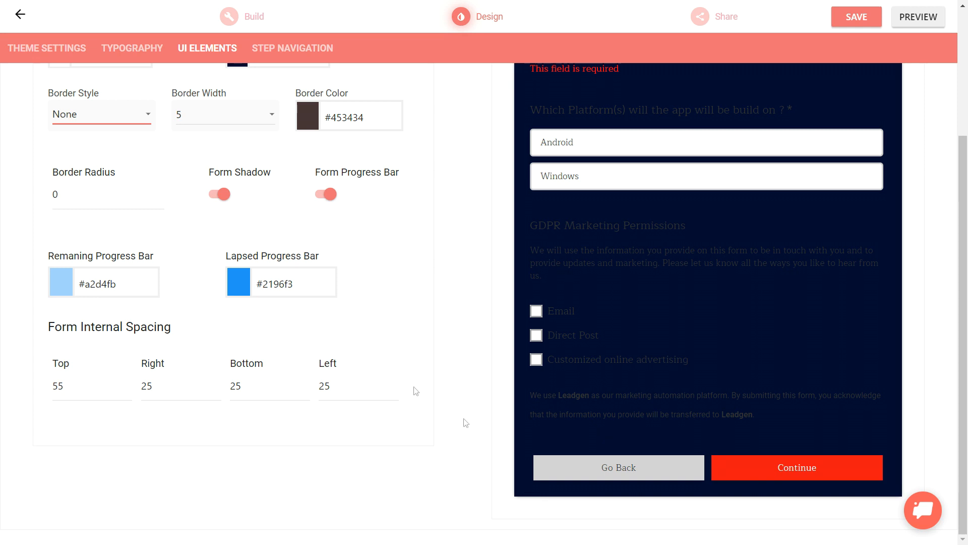
pyautogui.doubleClick(29, 195)
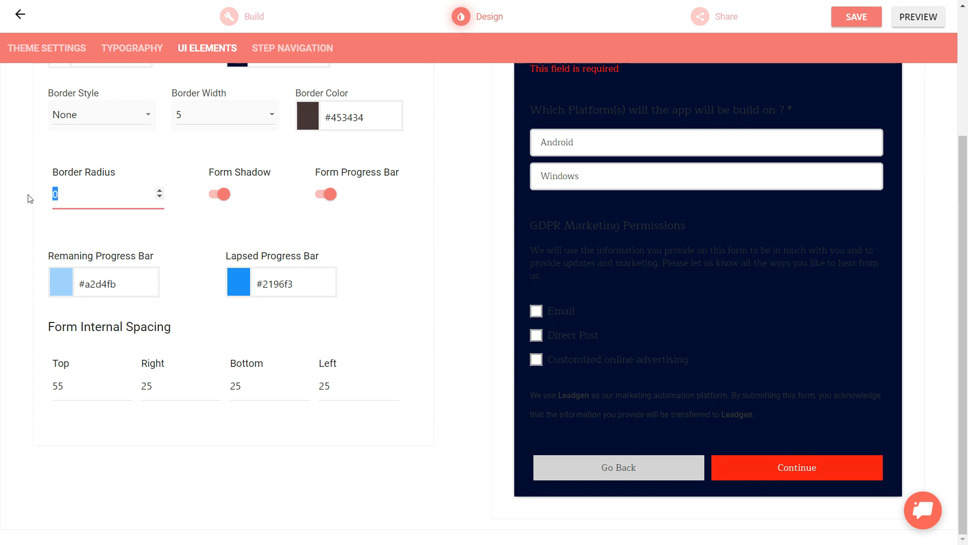
pyautogui.write('10')
pyautogui.moveTo(967, 287); pyautogui.dragTo(967, 197)
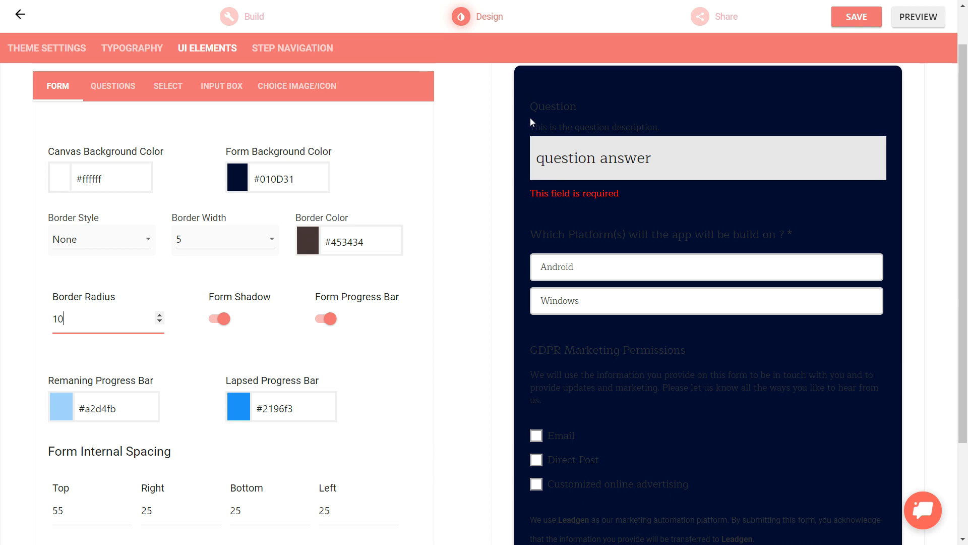
# Set the text color in the theme's color palette to white #FFFFFF
pyautogui.click(49, 51)
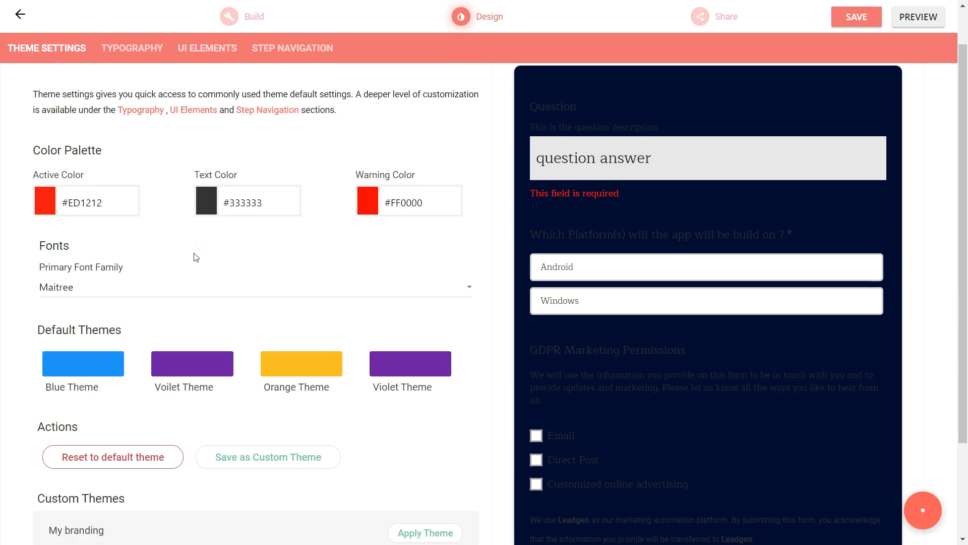
pyautogui.click(207, 202)
pyautogui.click(204, 261)
pyautogui.moveTo(192, 254); pyautogui.dragTo(184, 249)
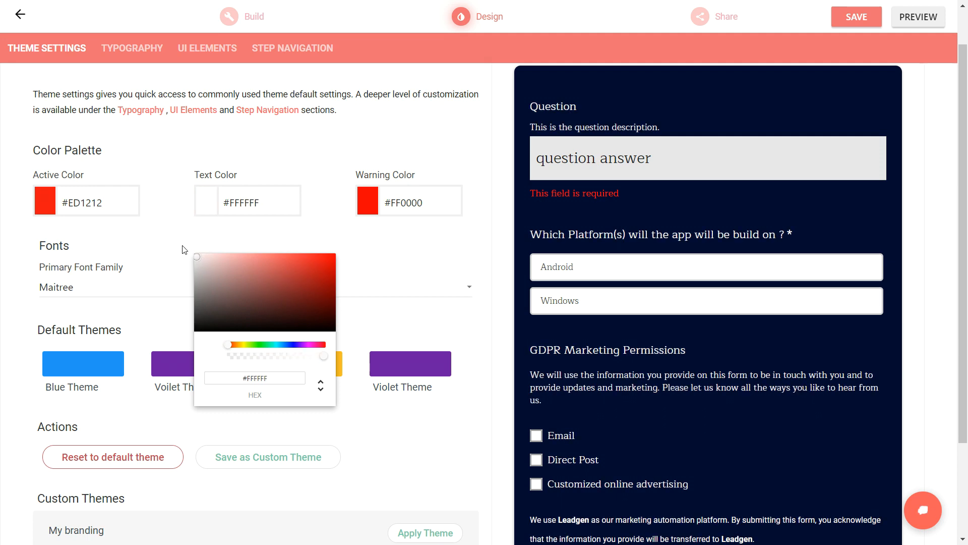
pyautogui.click(185, 249)
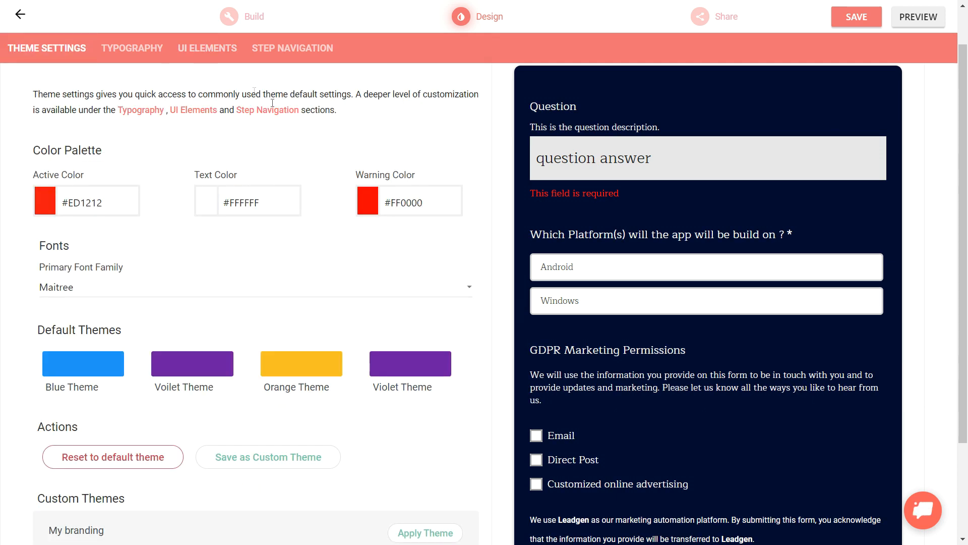
# Turn off the asterisk on required questions, and hide the question labels and show them again
pyautogui.click(207, 48)
pyautogui.moveTo(967, 191); pyautogui.dragTo(958, 304)
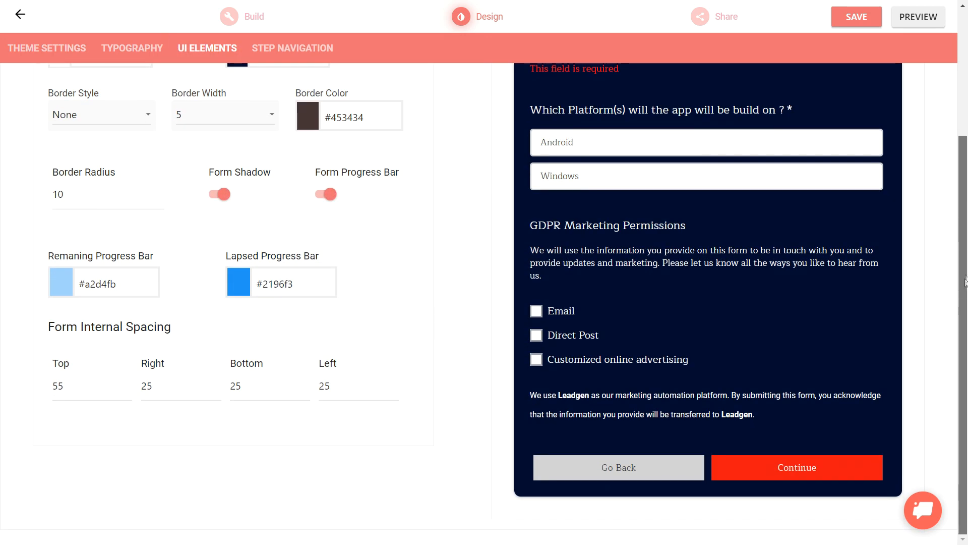
pyautogui.scroll(4, 964, 285)
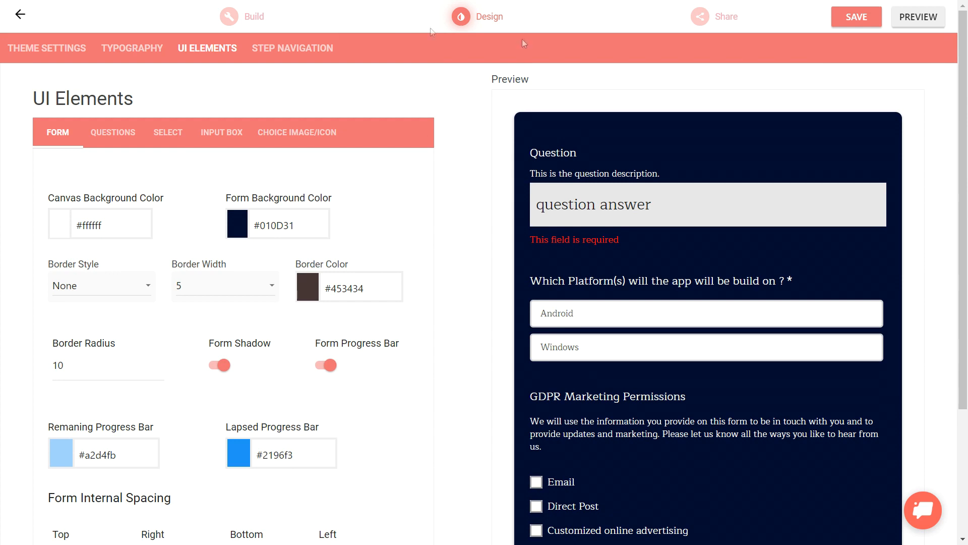
pyautogui.click(102, 133)
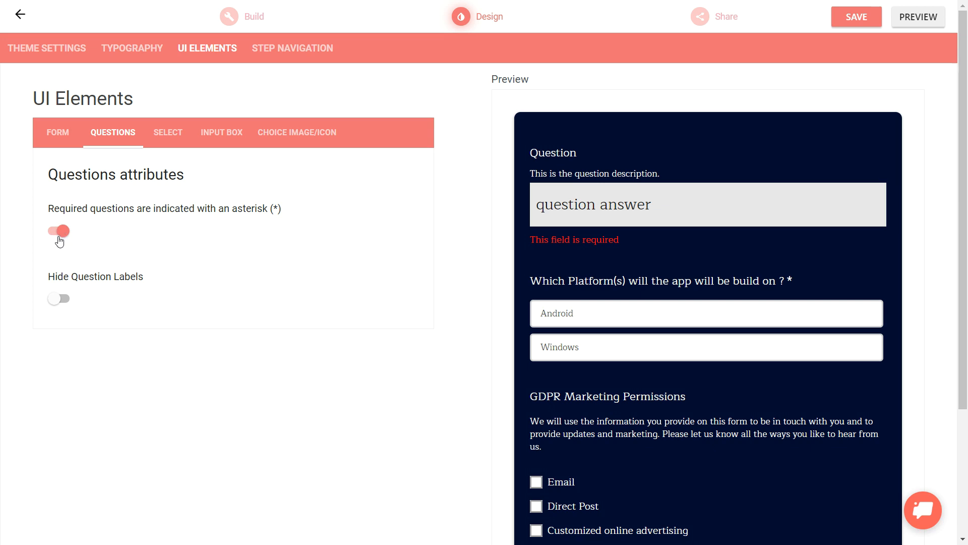
pyautogui.click(59, 238)
pyautogui.click(62, 299)
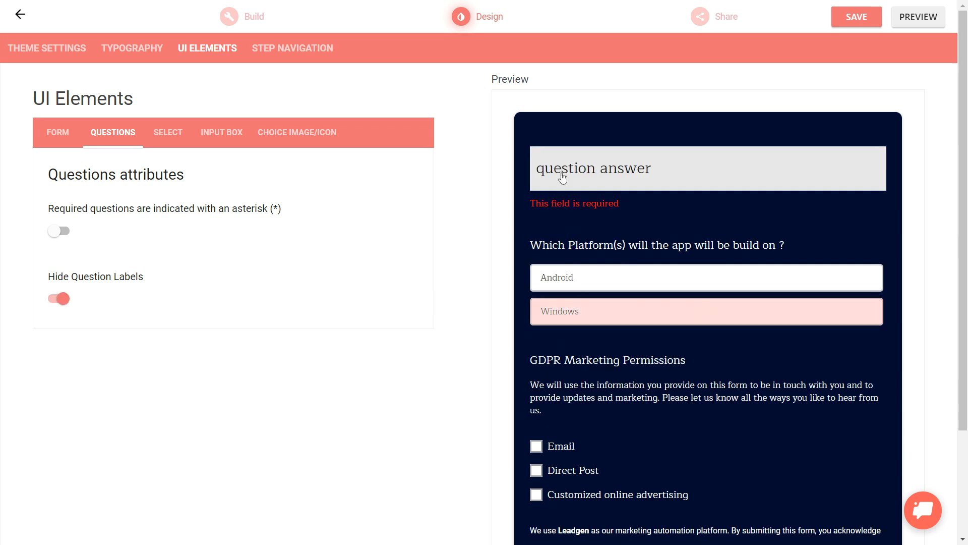
pyautogui.click(60, 299)
# Give the input box a red border with the bottom border skin and a corner radius of 5
pyautogui.click(169, 137)
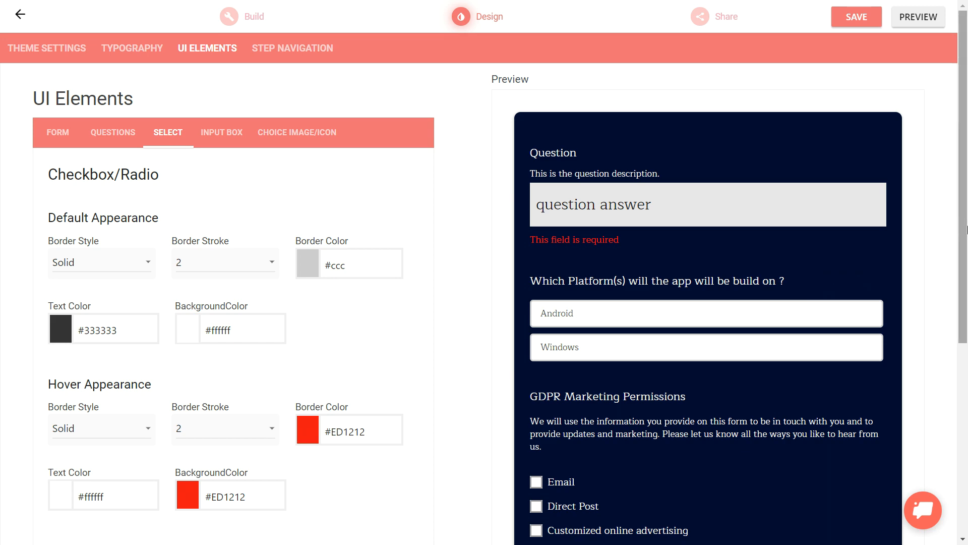
pyautogui.moveTo(963, 230)
pyautogui.mouseDown()
pyautogui.moveTo(964, 290)
pyautogui.moveTo(963, 219)
pyautogui.mouseUp()
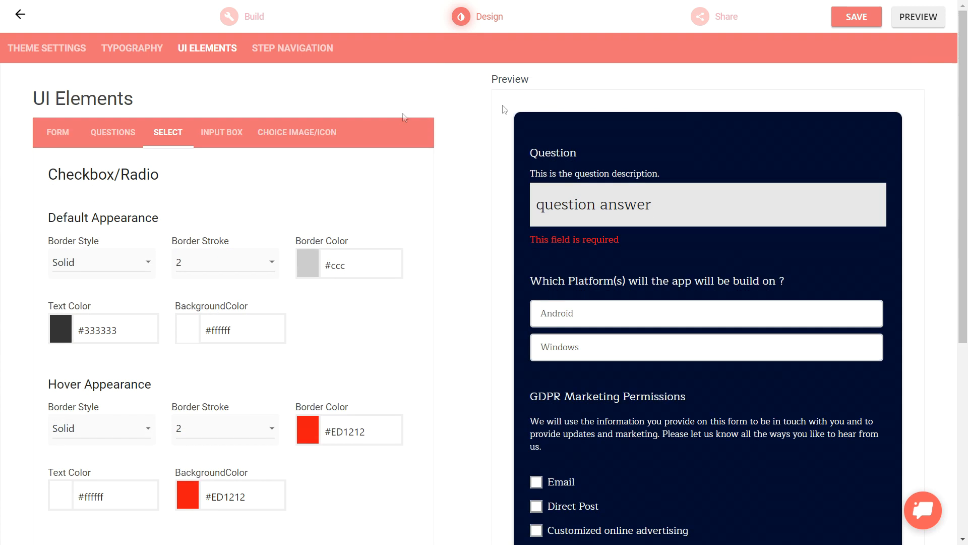
pyautogui.click(220, 137)
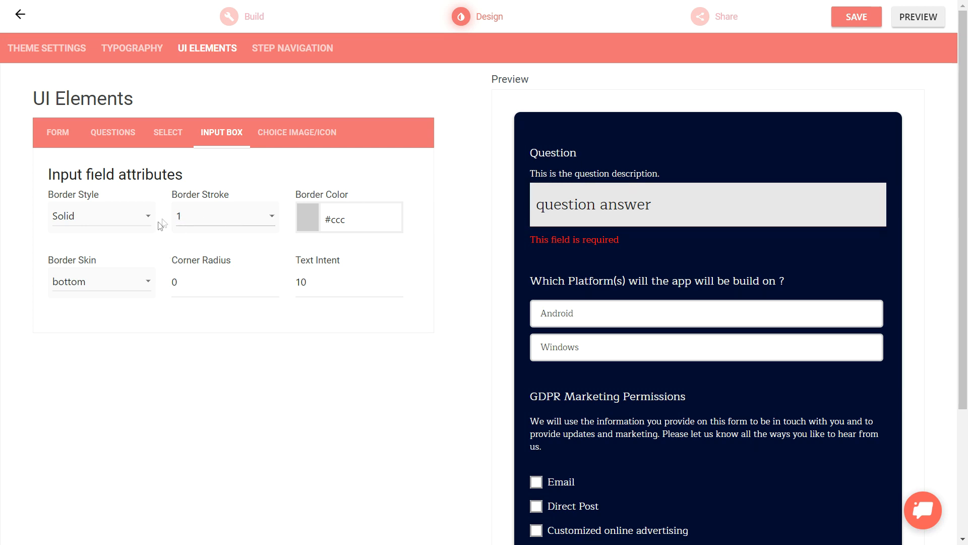
pyautogui.click(120, 279)
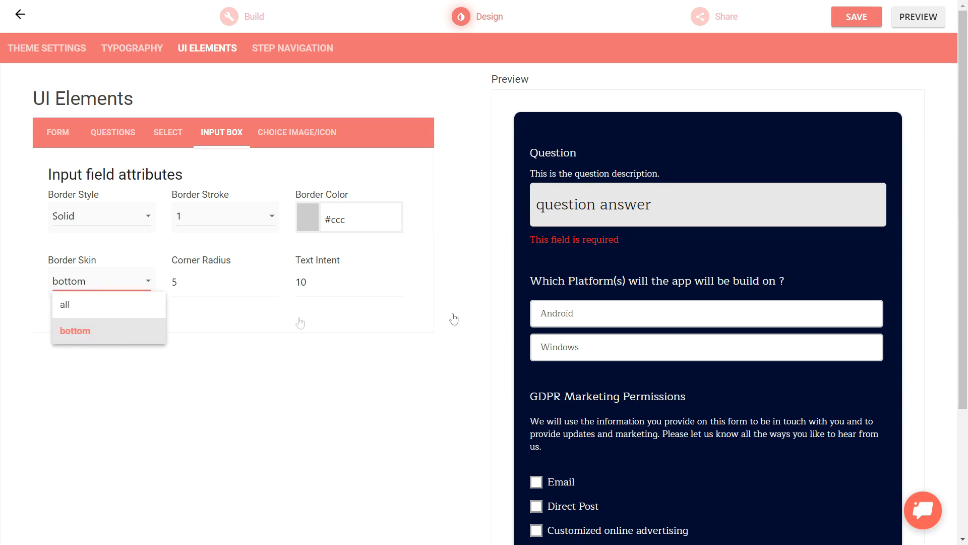
pyautogui.click(75, 304)
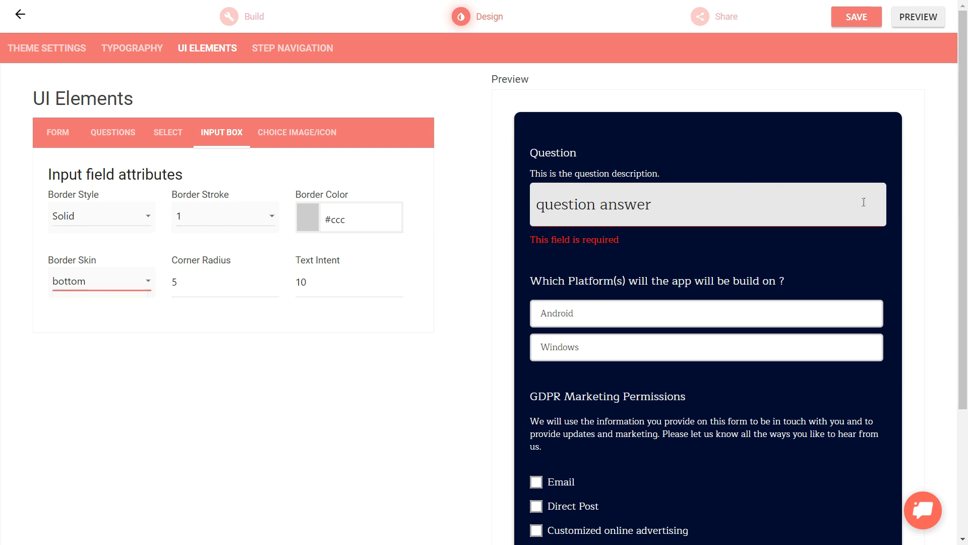
pyautogui.click(312, 220)
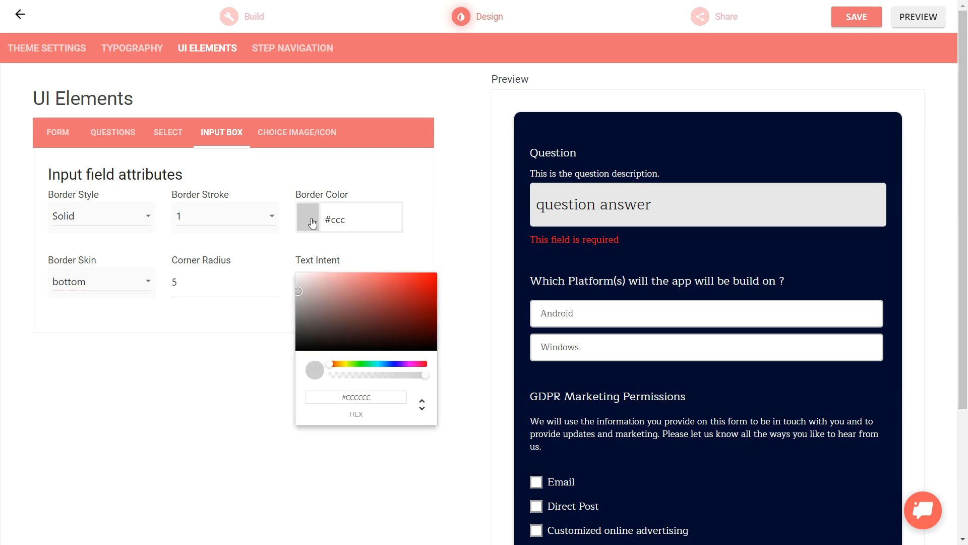
pyautogui.click(433, 281)
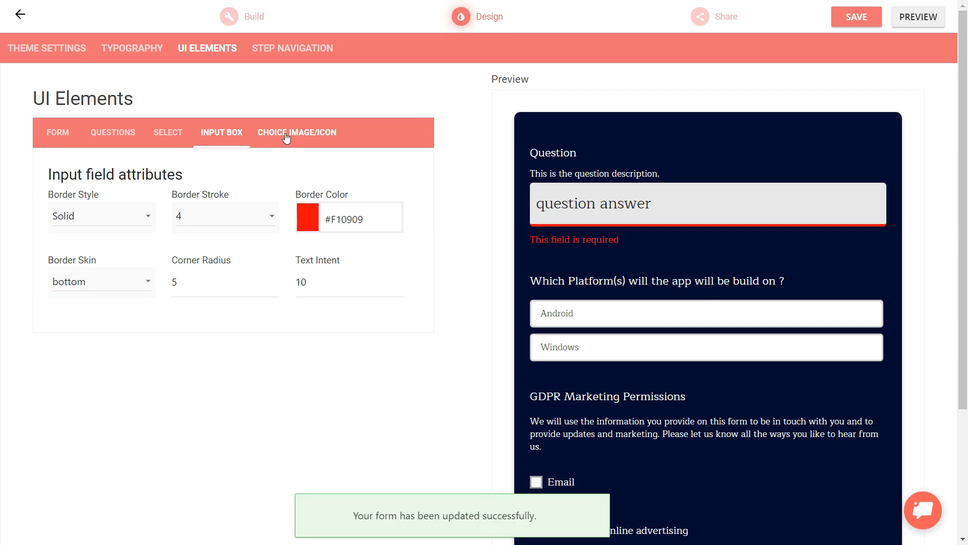
# Save the design and check the form's live preview, returning to the design editor
pyautogui.click(286, 137)
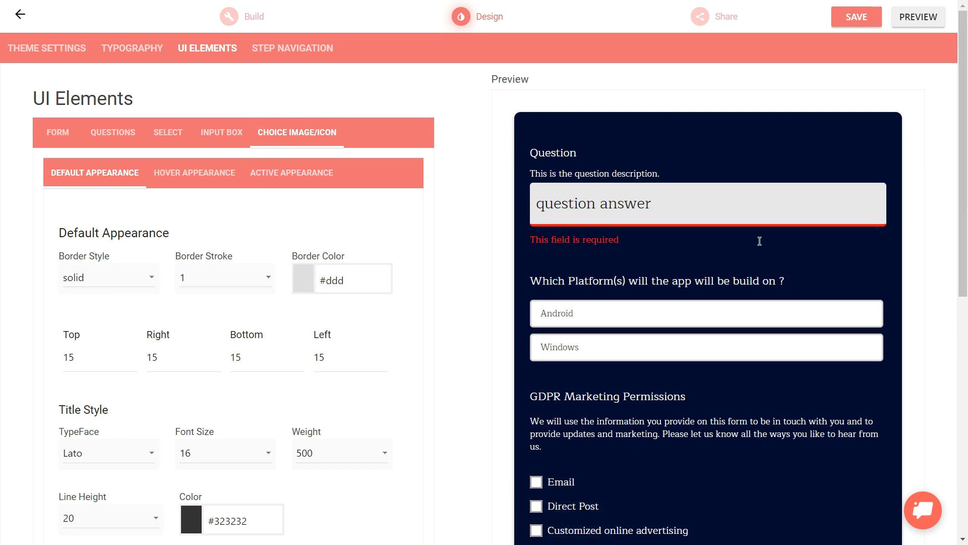
pyautogui.click(584, 315)
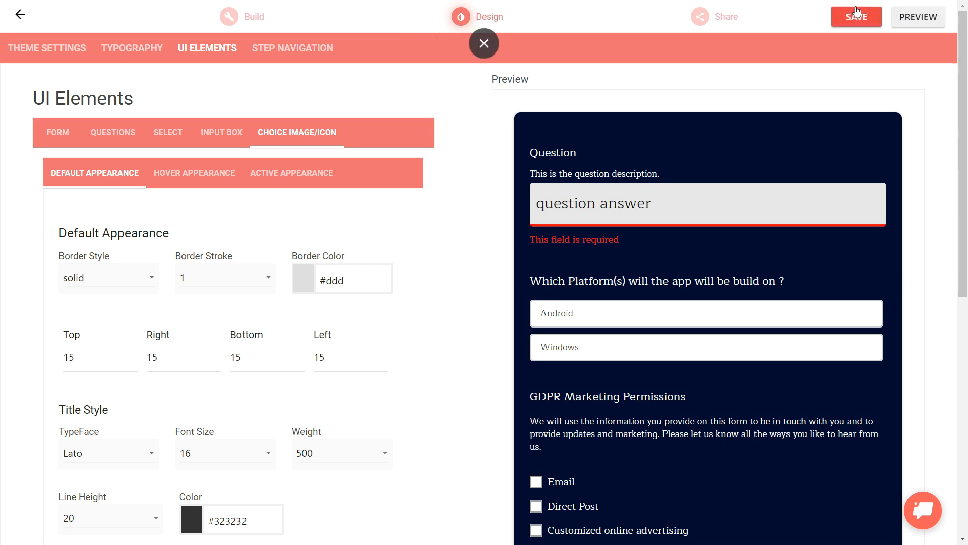
pyautogui.click(929, 19)
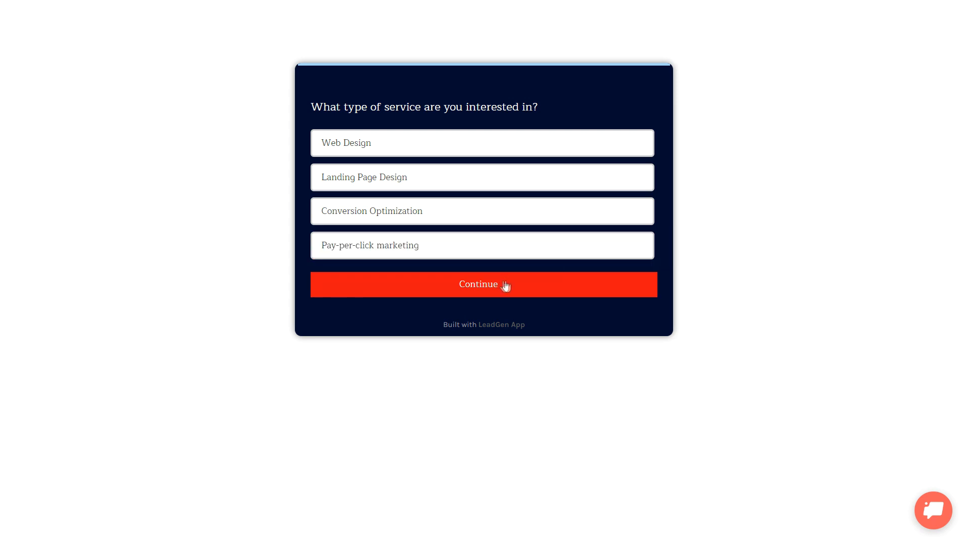
pyautogui.hotkey('ctrl', 'w')
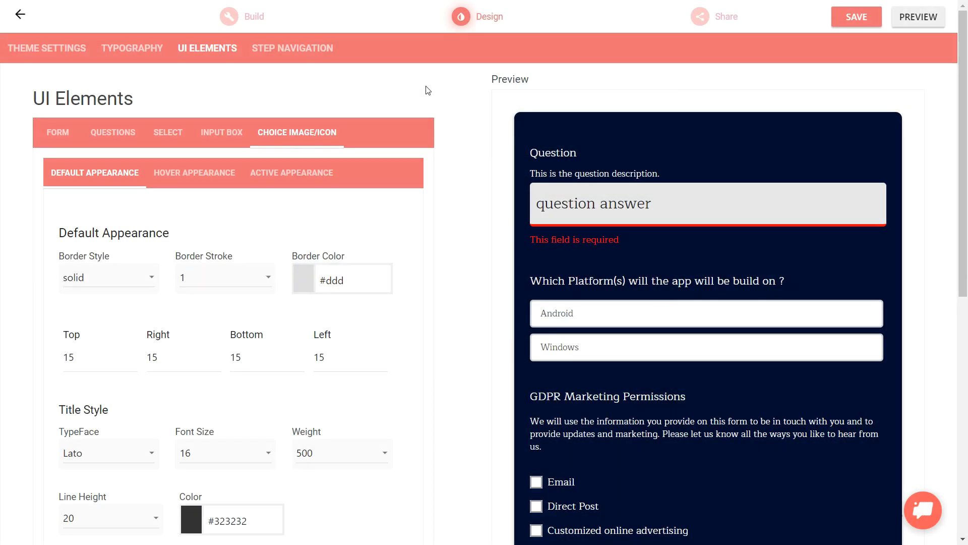
# Set the Continue button's corner radius to 8 and its font size to 20 in the step navigation design
pyautogui.click(283, 57)
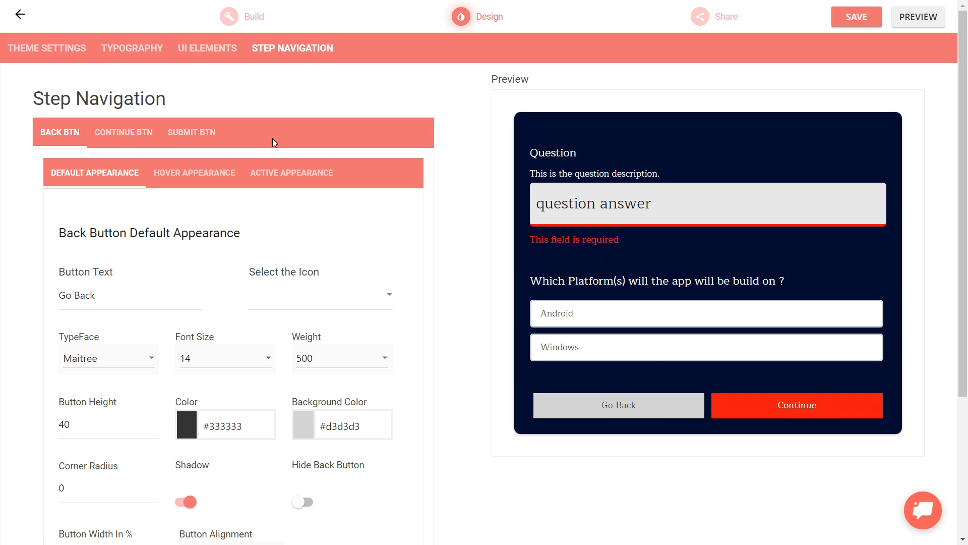
pyautogui.click(151, 133)
pyautogui.moveTo(964, 309); pyautogui.dragTo(963, 369)
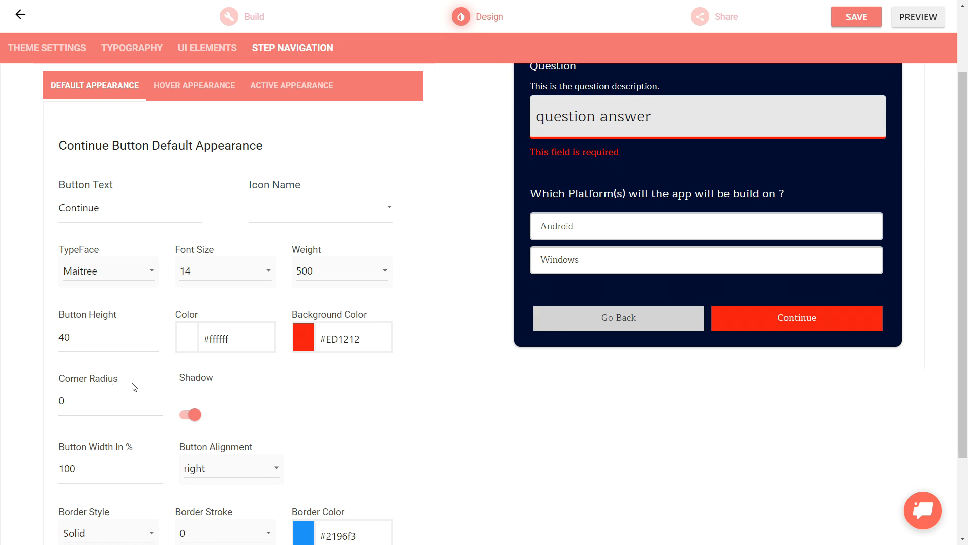
pyautogui.doubleClick(16, 396)
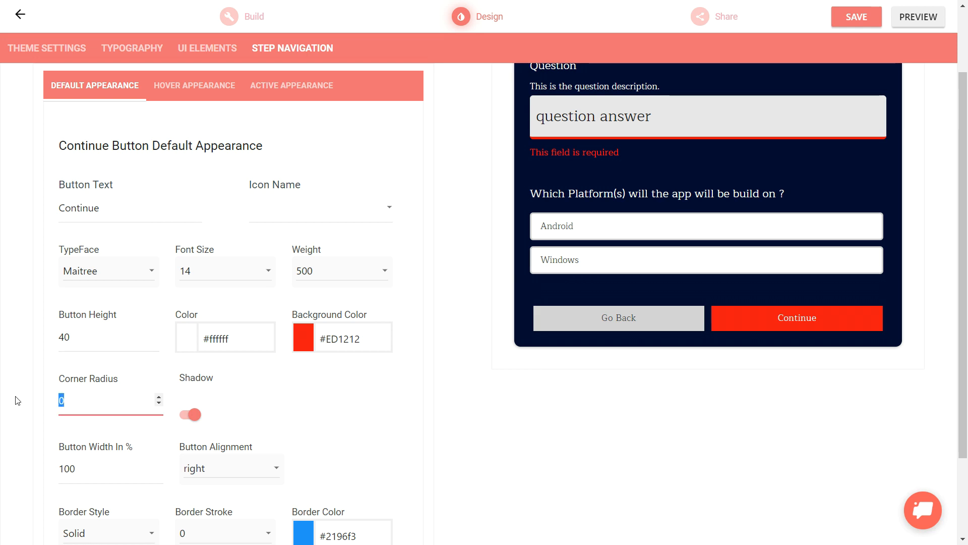
pyautogui.write('8')
pyautogui.click(221, 274)
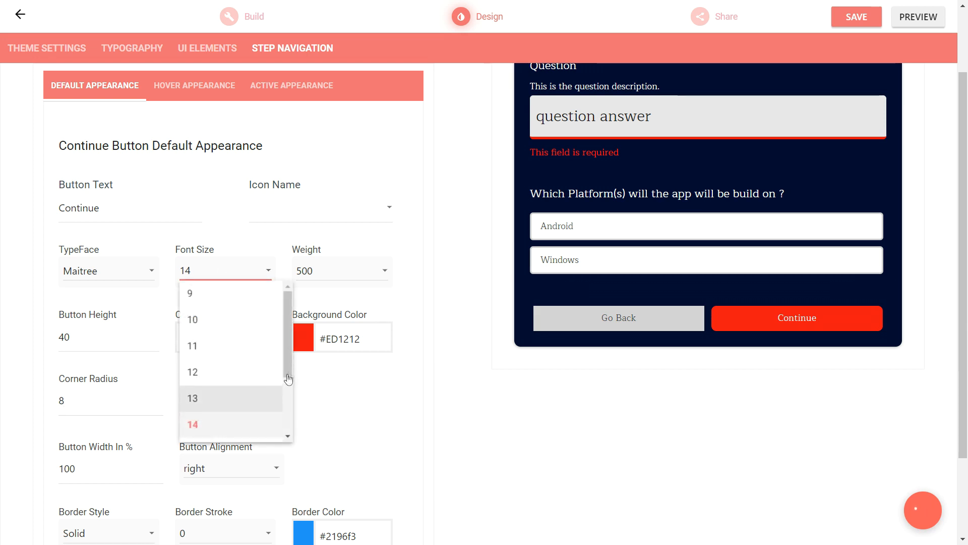
pyautogui.scroll(-2, 218, 430)
pyautogui.click(218, 432)
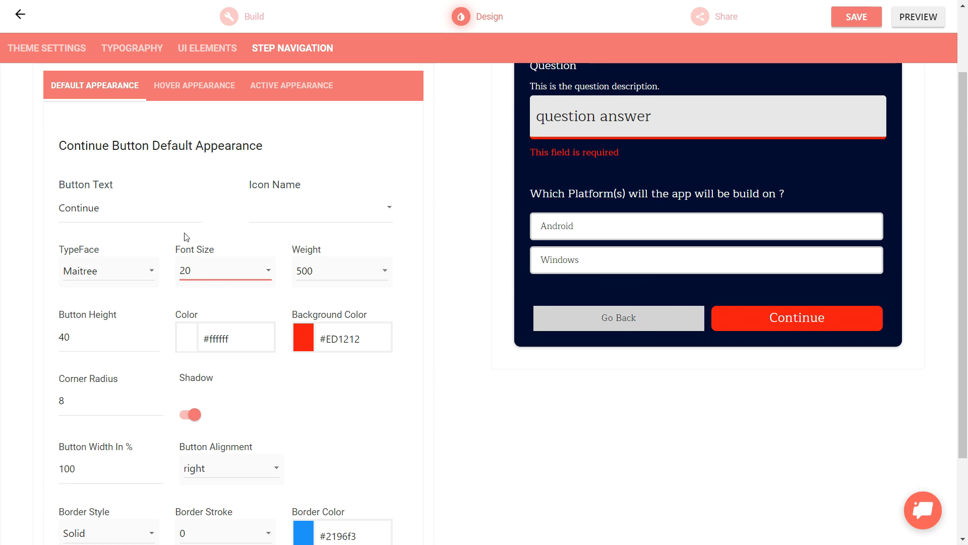
# Change the Continue button's text to "Next" and give it the keyboard_arrow_right icon
pyautogui.doubleClick(57, 216)
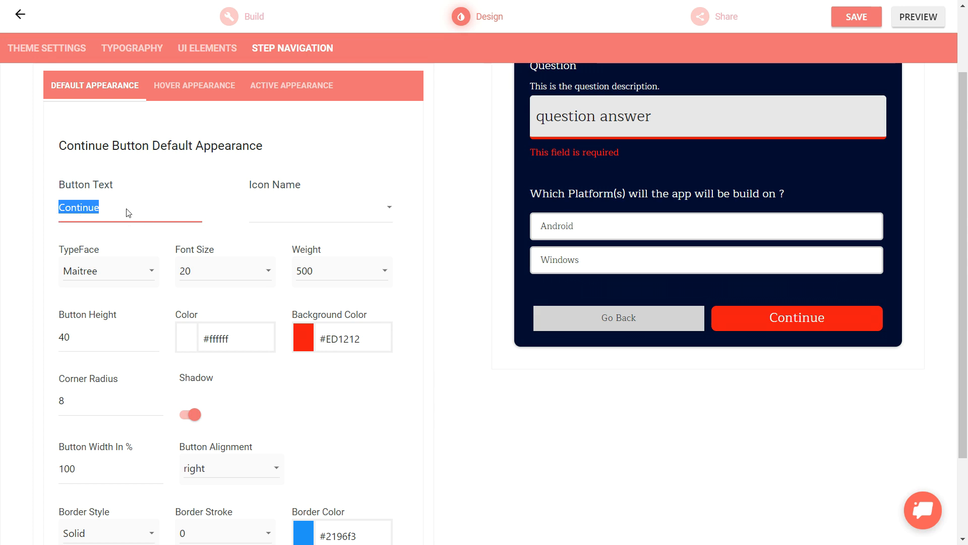
pyautogui.write('Next')
pyautogui.click(381, 214)
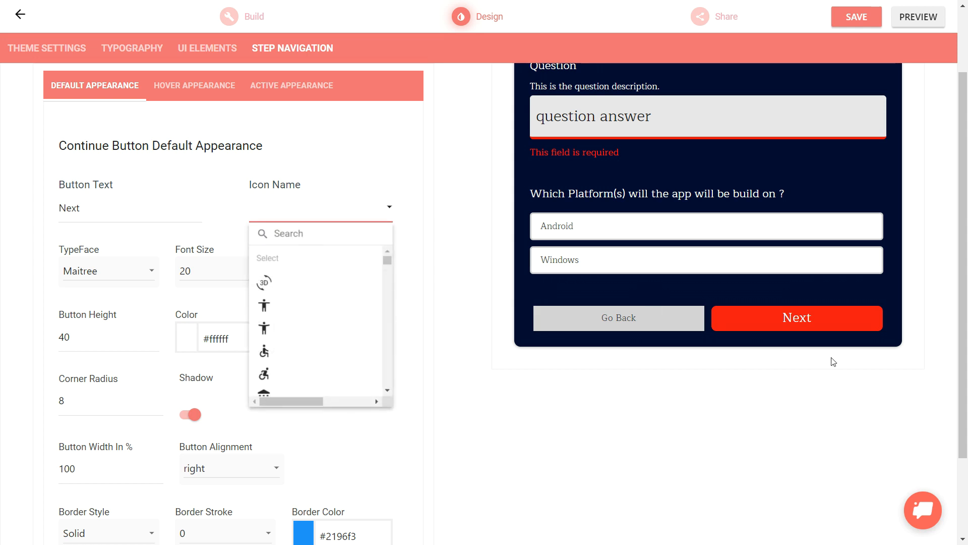
pyautogui.click(326, 238)
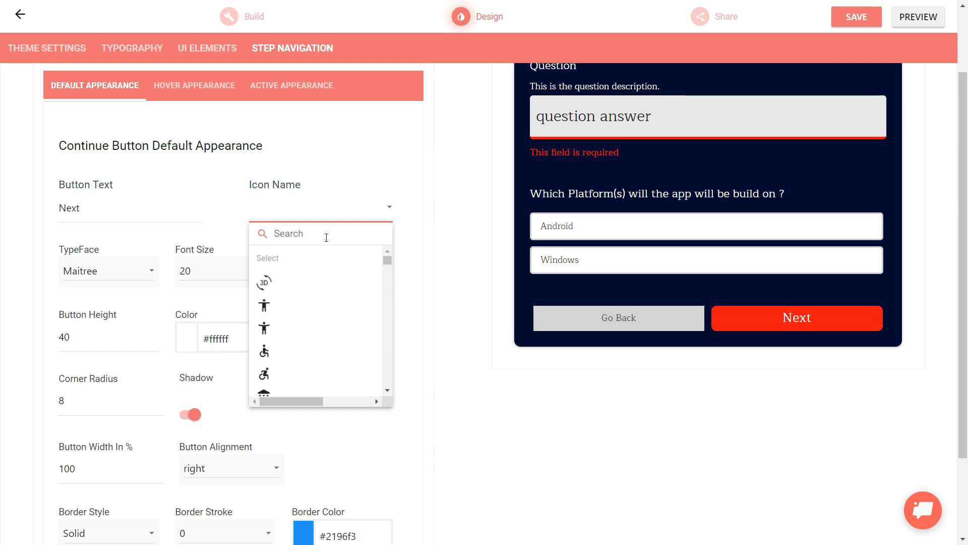
pyautogui.write('arrow')
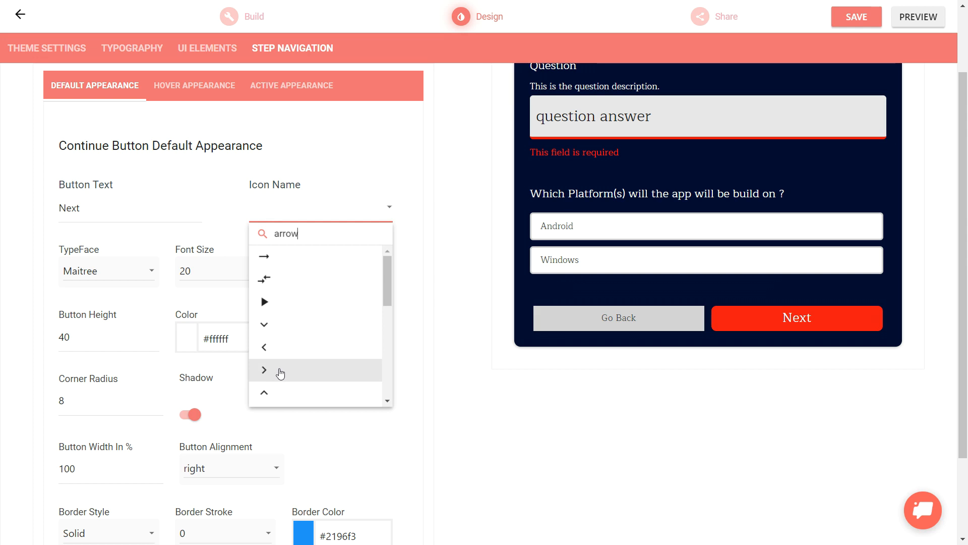
pyautogui.click(281, 373)
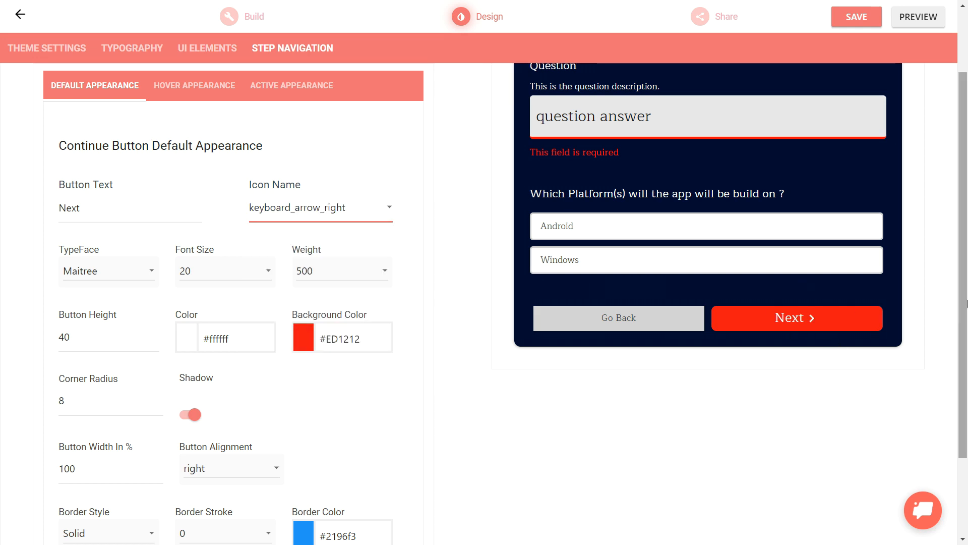
# Give the Submit button the email icon and change its text to "Send message"
pyautogui.moveTo(967, 301); pyautogui.dragTo(967, 255)
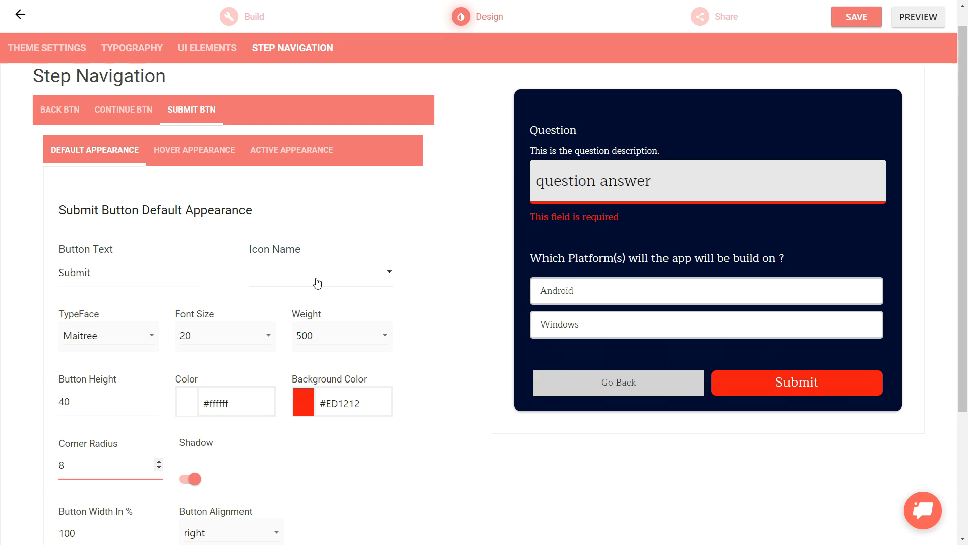
pyautogui.click(317, 282)
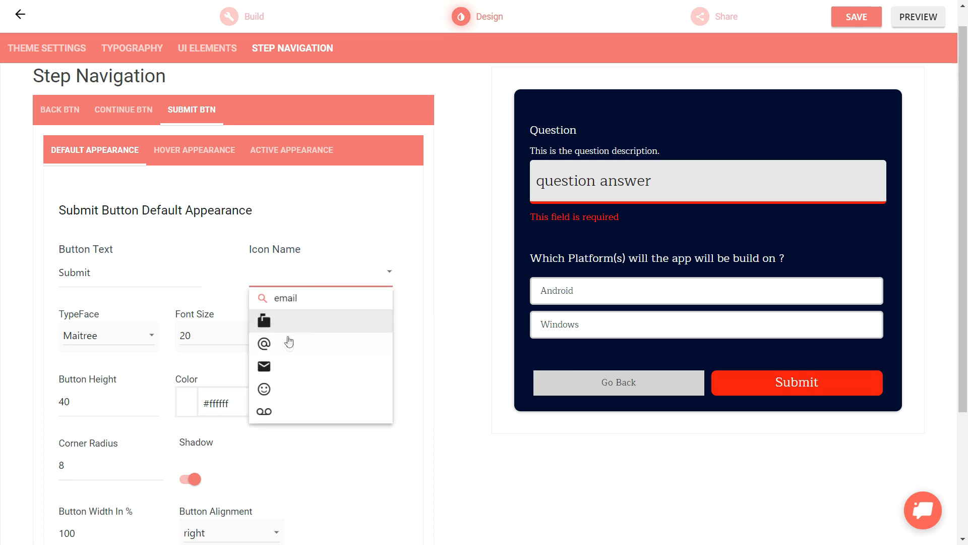
pyautogui.click(292, 374)
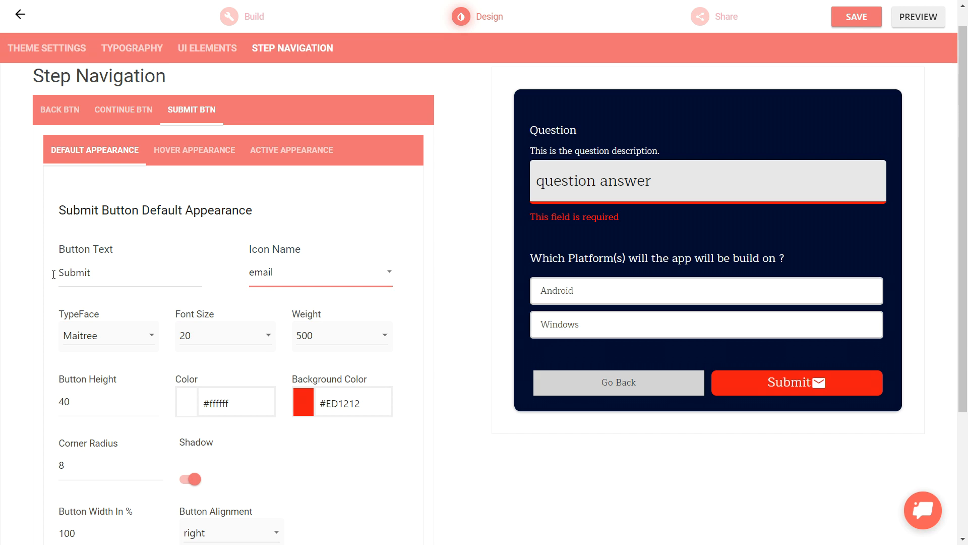
pyautogui.doubleClick(114, 281)
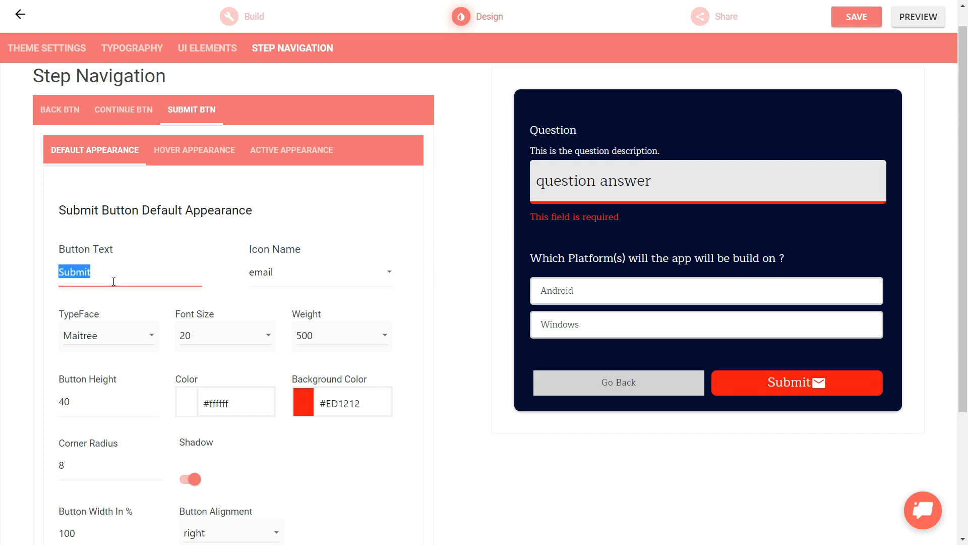
pyautogui.write('Send message')
pyautogui.press('Tab')
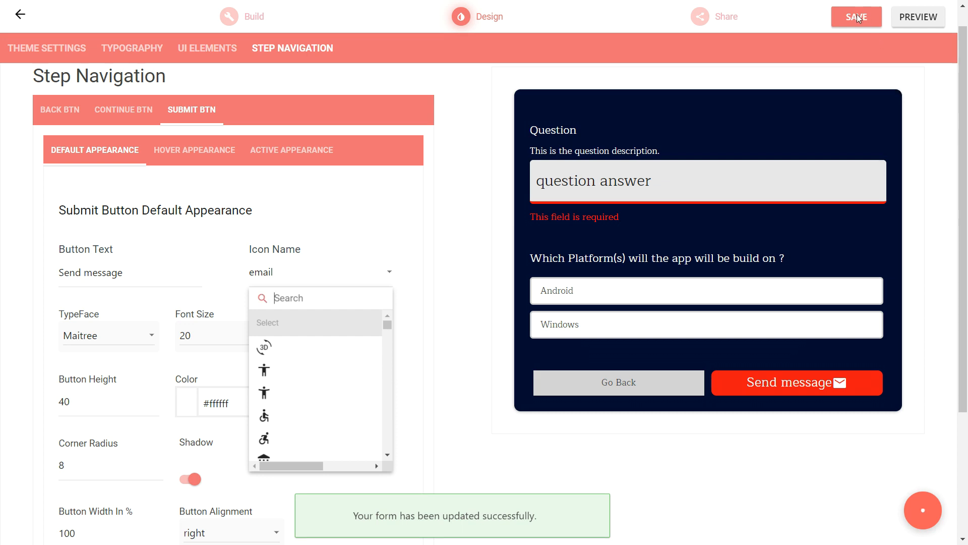
# Save the form design and open the form's live preview to check the navigation buttons
pyautogui.click(858, 19)
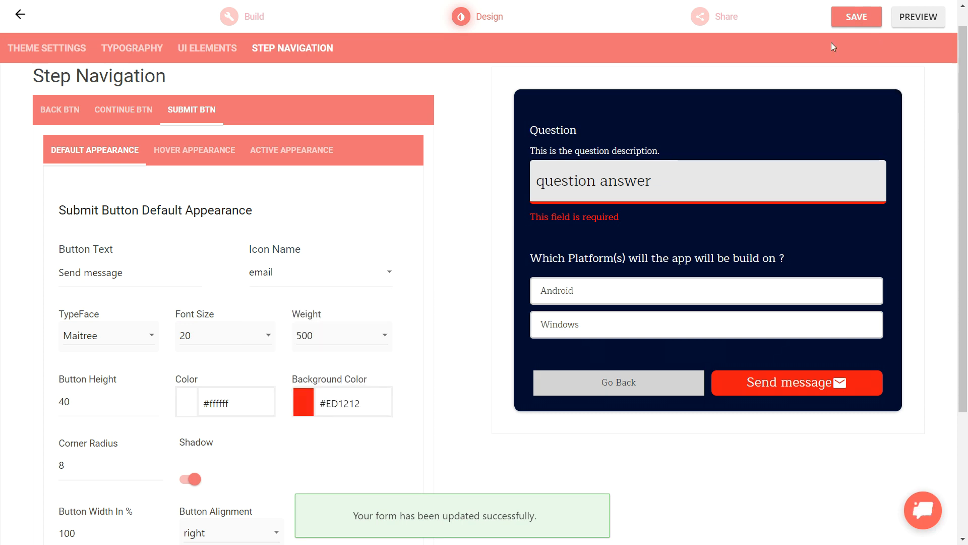
pyautogui.click(918, 20)
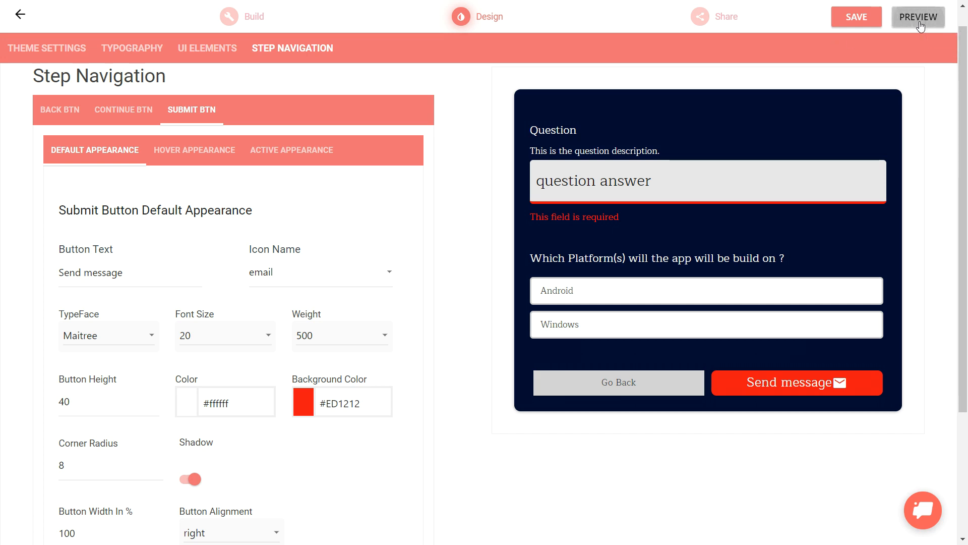